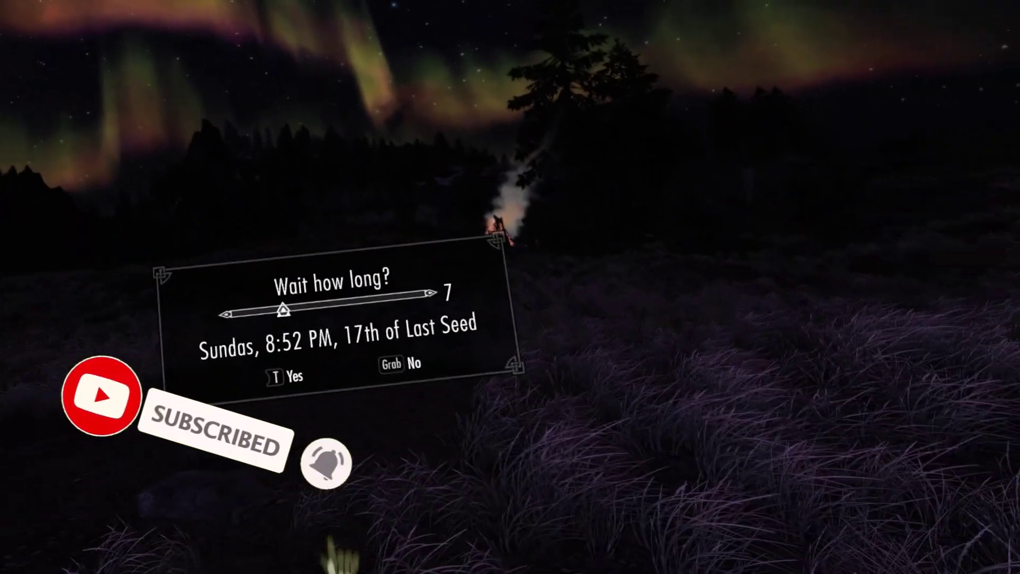
pyautogui.press('Right')
pyautogui.press('Right')
pyautogui.press('Right')
pyautogui.press('Right')
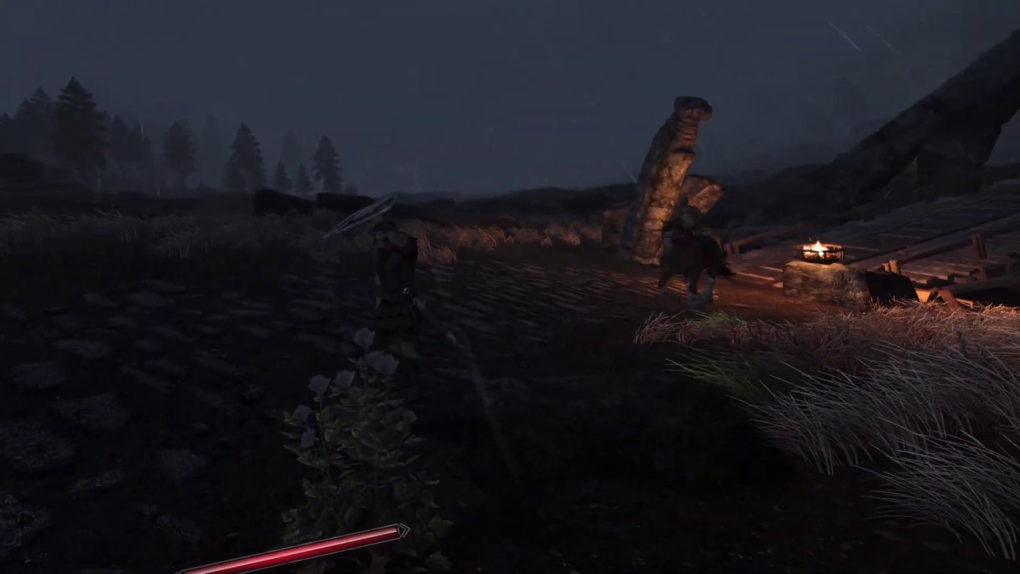
pyautogui.press('r')
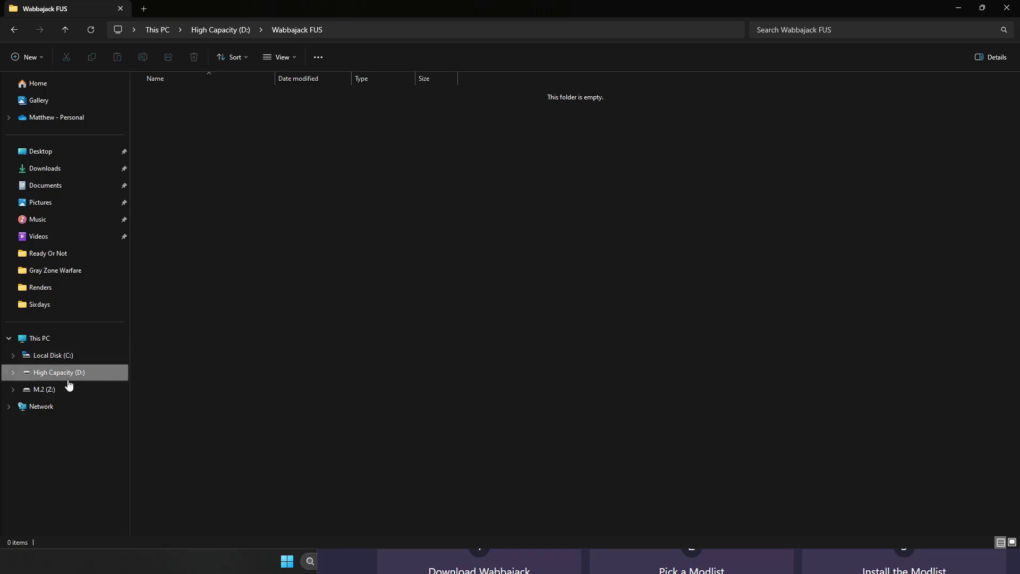
# Step: Create a folder named Wabbajack inside the Wabbajack FUS folder on the D: drive
pyautogui.rightClick(241, 158)
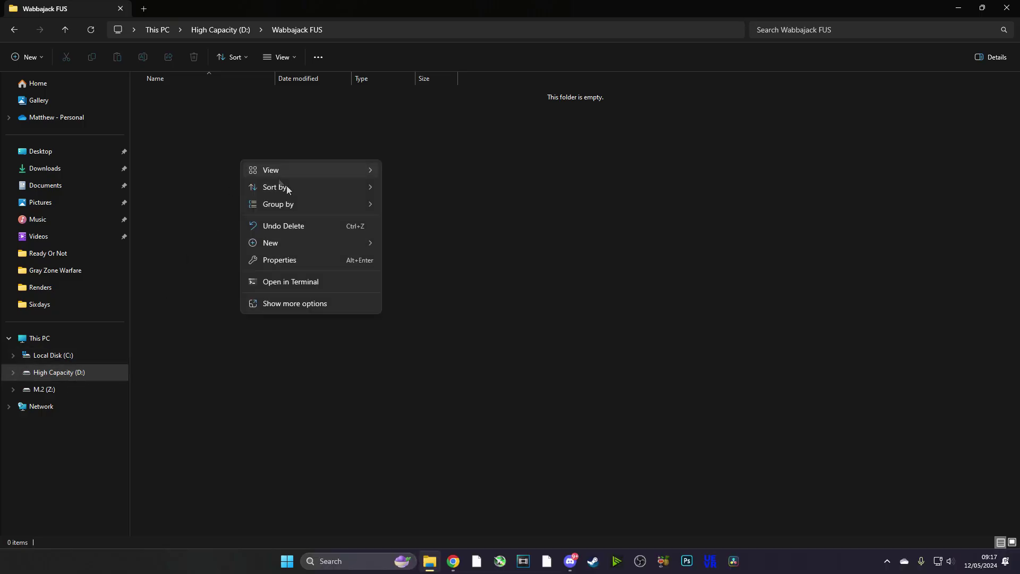
pyautogui.moveTo(305, 244)
pyautogui.click(410, 243)
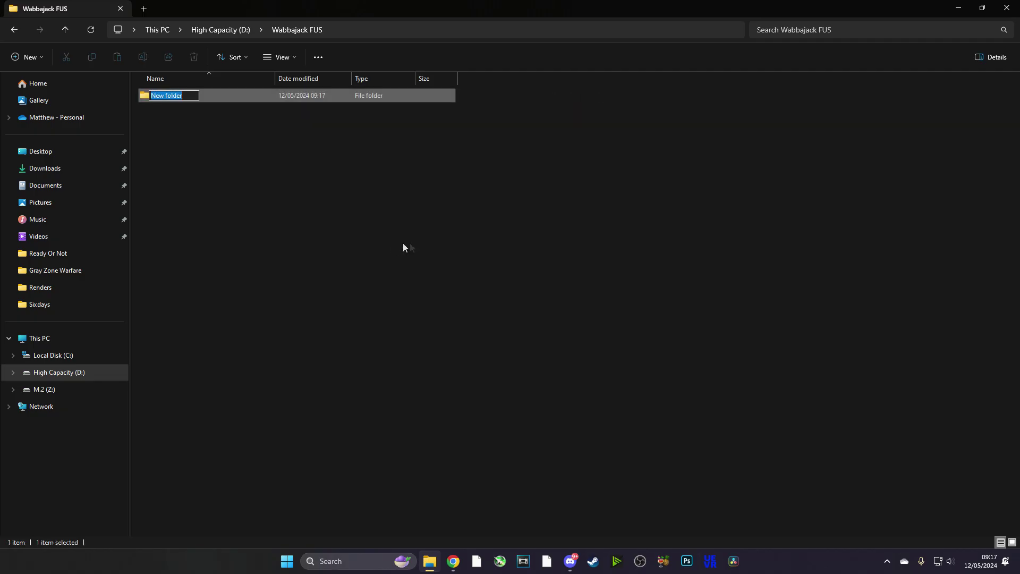
pyautogui.write('Wabbaj')
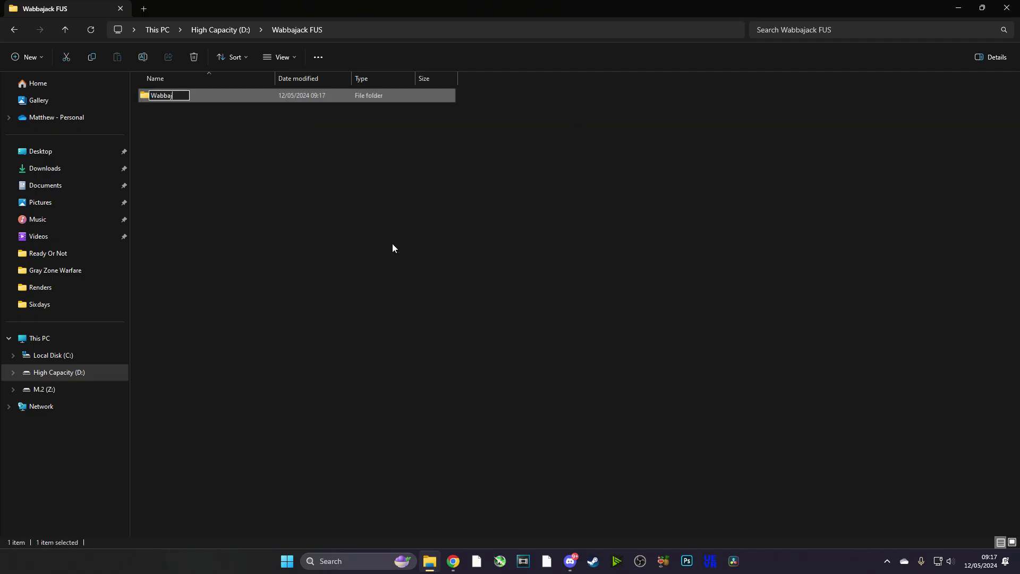
pyautogui.write('ack')
pyautogui.click(392, 247)
# Step: Create a second folder named FUS inside the Wabbajack FUS folder
pyautogui.rightClick(207, 145)
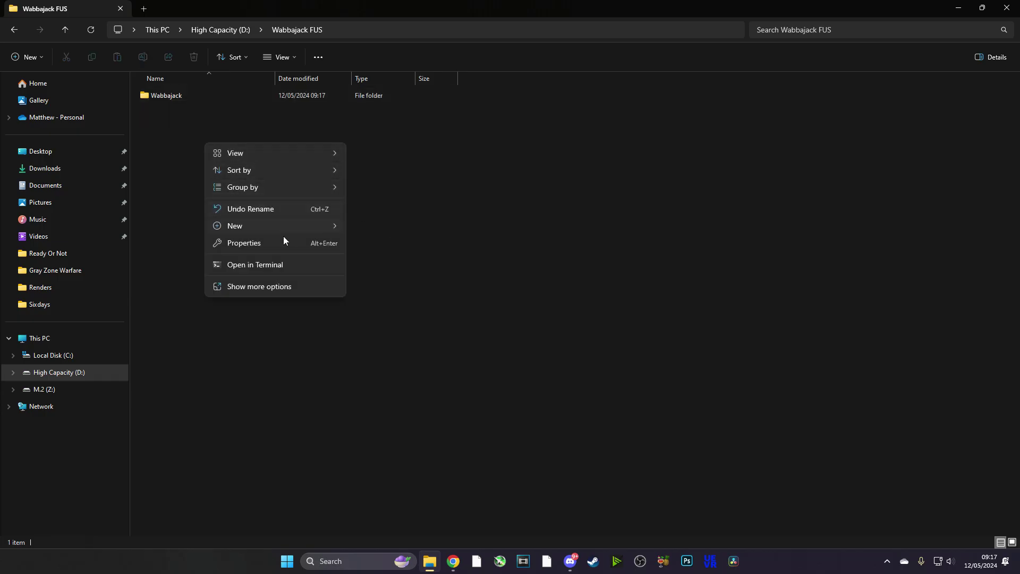
pyautogui.moveTo(281, 230)
pyautogui.click(368, 228)
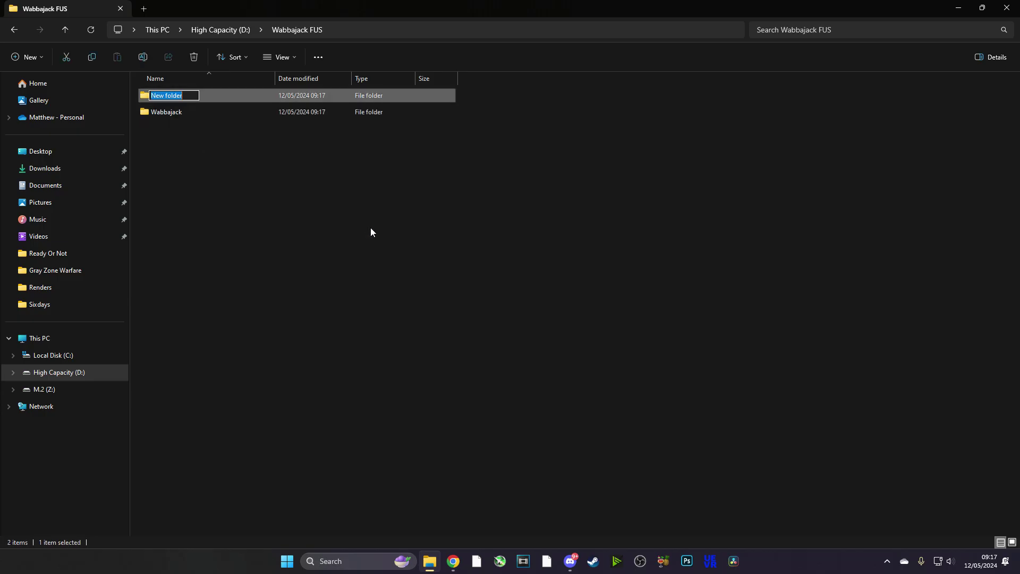
pyautogui.write('FUS')
pyautogui.click(371, 227)
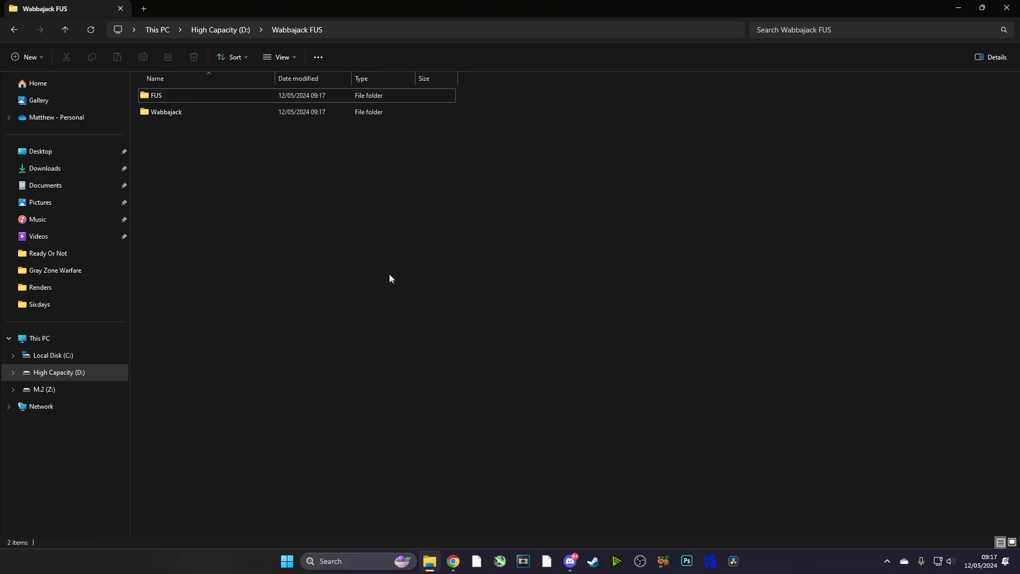
# Step: Switch to Chrome and download the Wabbajack installer from wabbajack.org
pyautogui.click(454, 561)
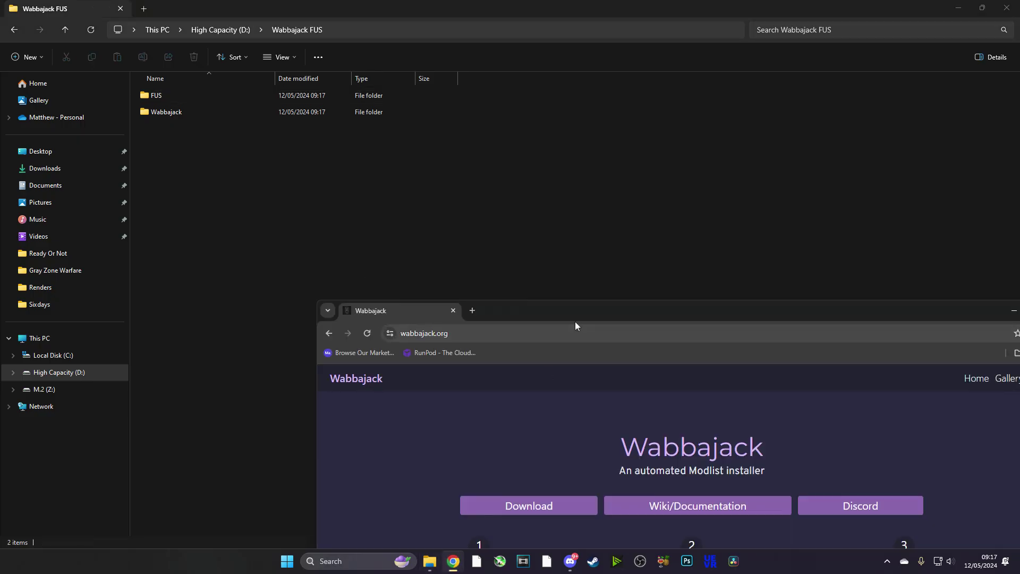
pyautogui.doubleClick(575, 313)
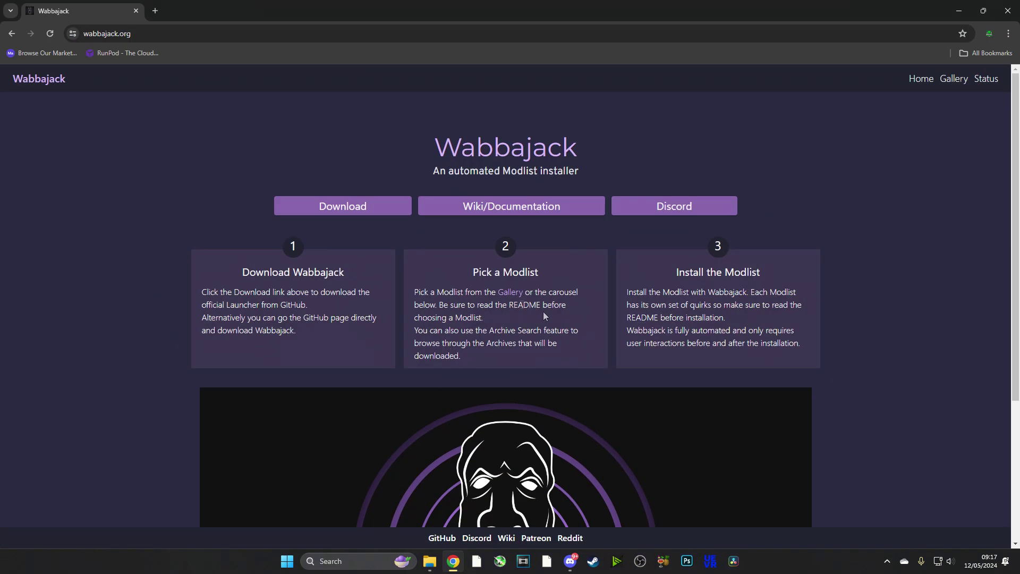
pyautogui.click(133, 33)
pyautogui.click(116, 141)
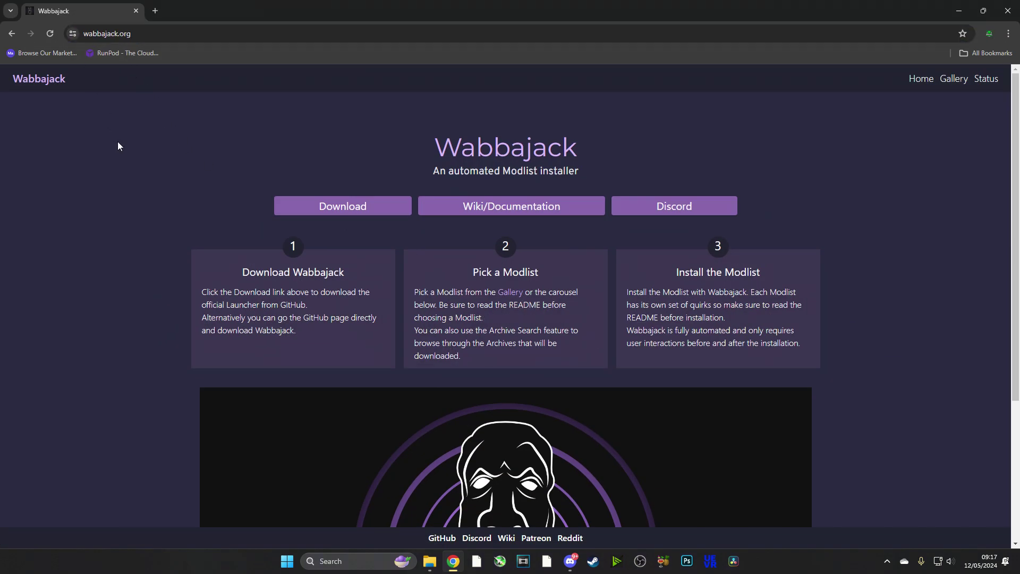
pyautogui.click(336, 208)
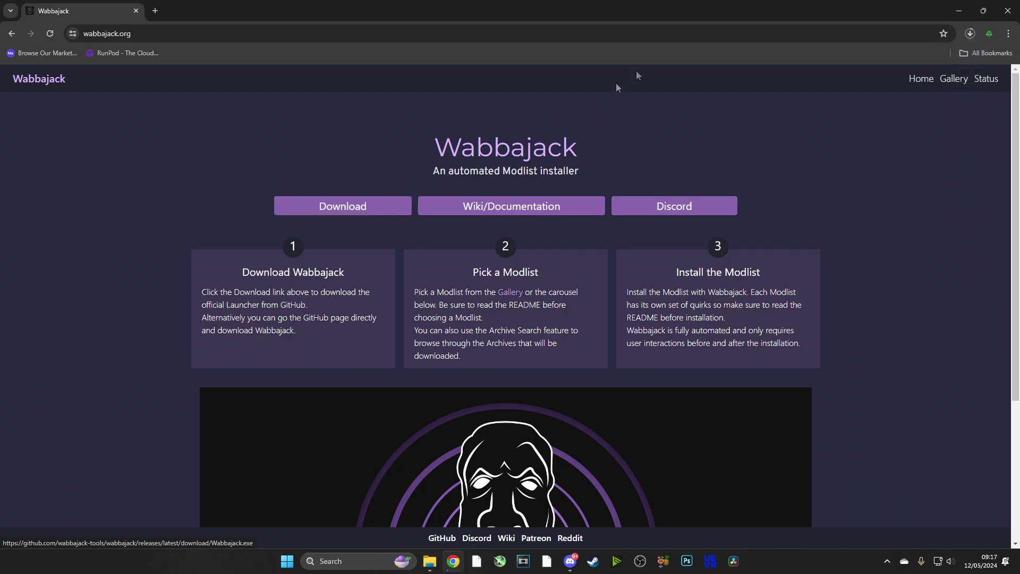
# Step: Move the downloaded Wabbajack application to the Wabbajack FUS folder and place it in the Wabbajack subfolder
pyautogui.doubleClick(636, 10)
pyautogui.moveTo(836, 243); pyautogui.dragTo(378, 148)
pyautogui.click(446, 155)
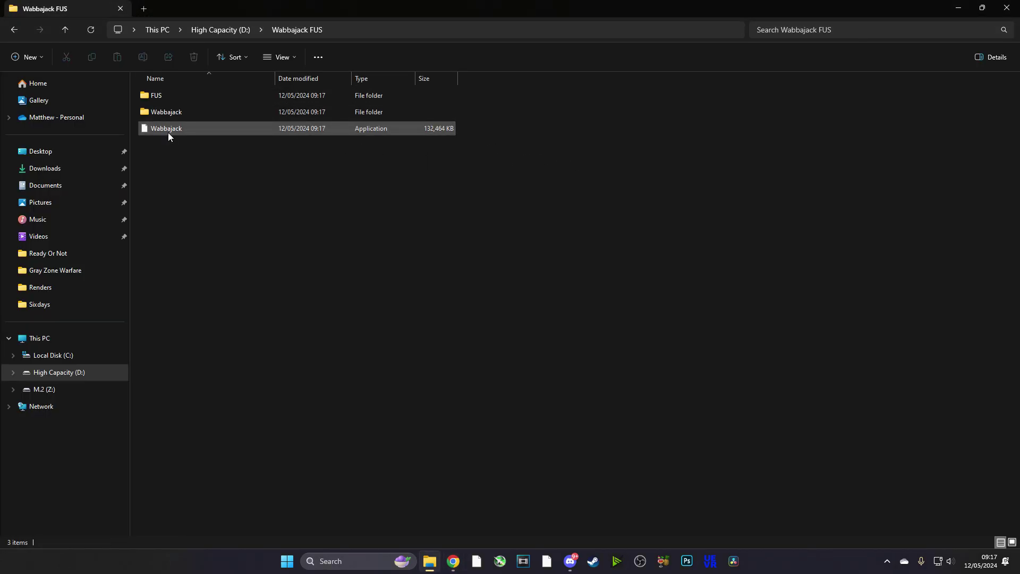
pyautogui.moveTo(169, 129); pyautogui.dragTo(161, 111)
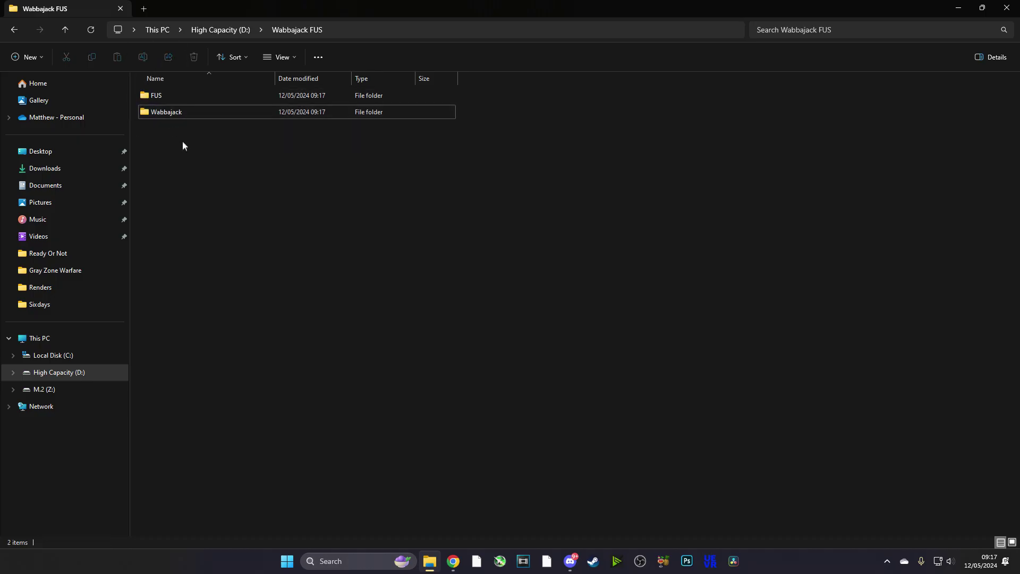
# Step: Launch the Wabbajack application from the Wabbajack subfolder and maximize its window
pyautogui.doubleClick(176, 114)
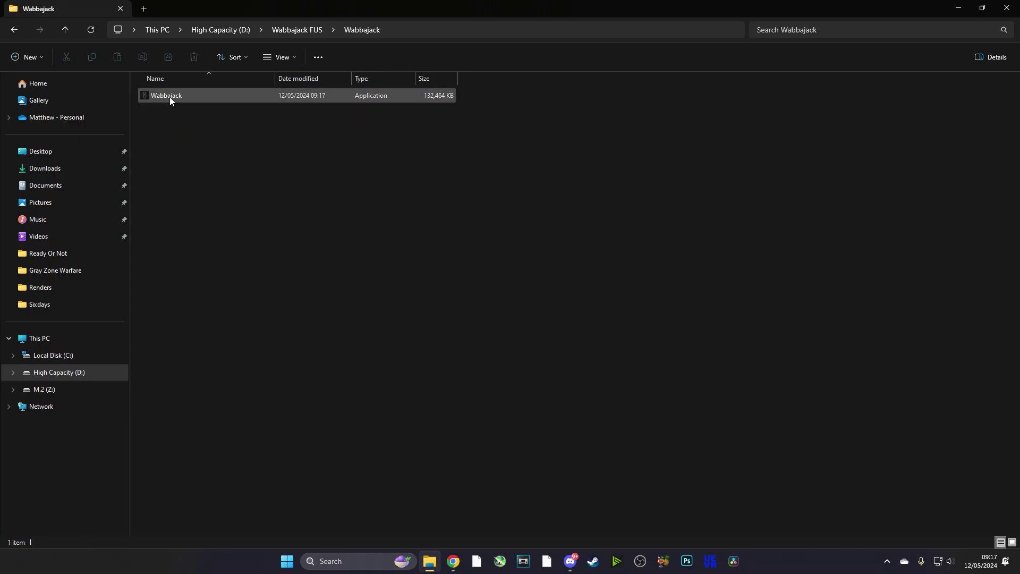
pyautogui.doubleClick(170, 97)
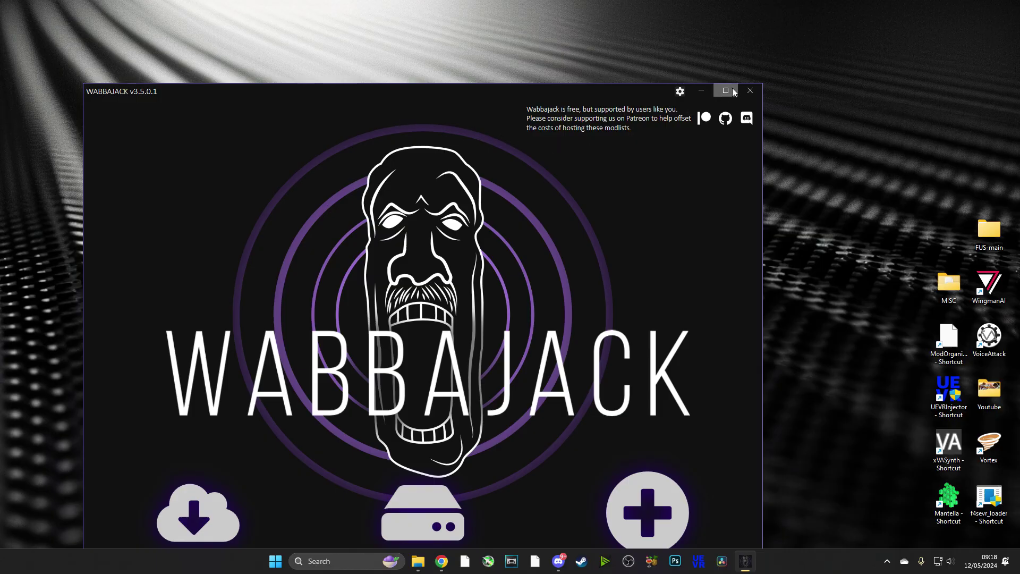
pyautogui.click(731, 90)
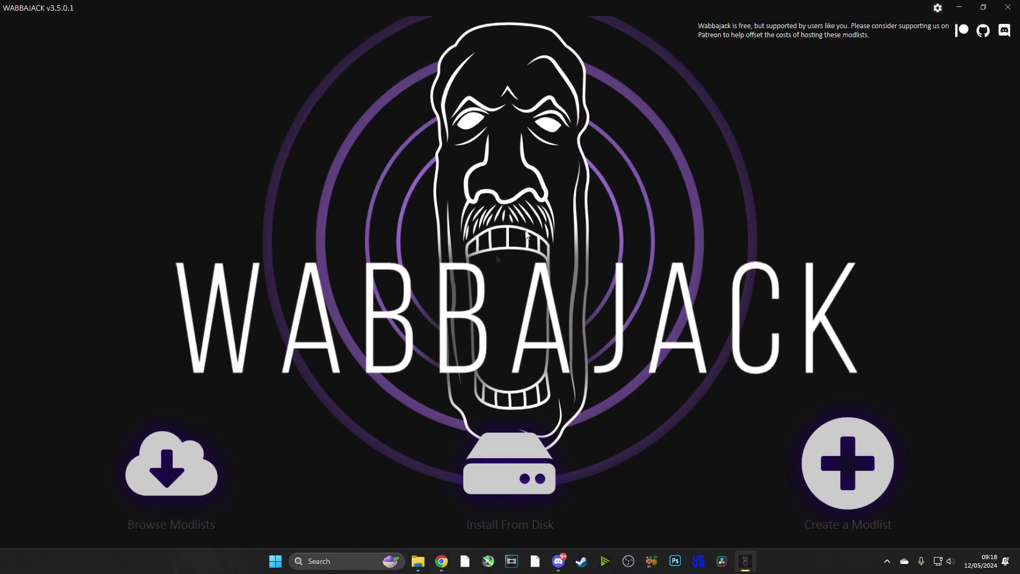
# Step: Browse the available modlists, search for "fus" and start downloading the FUS (Fundamentals, Upgrades & Stuff) modlist
pyautogui.click(186, 468)
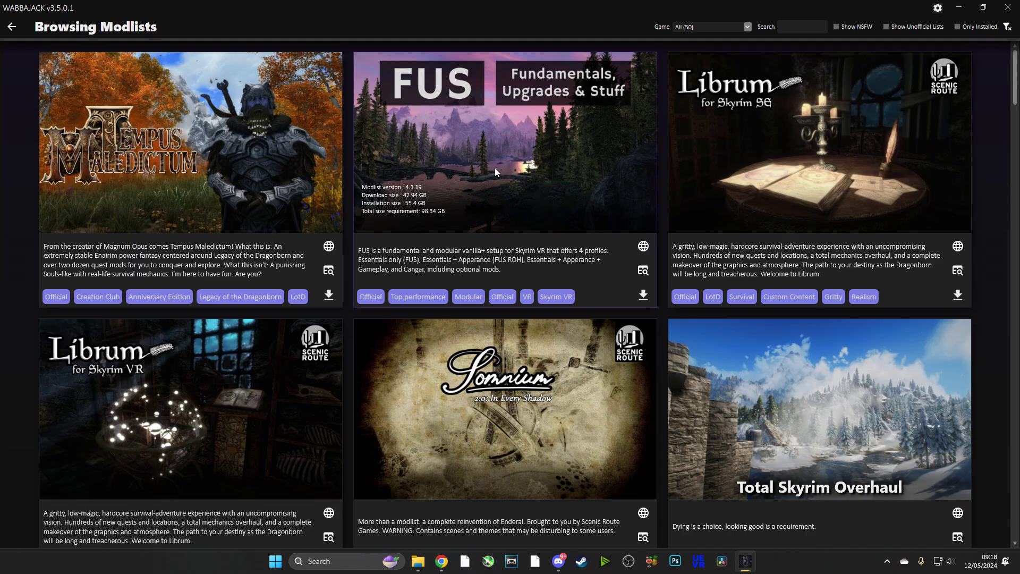
pyautogui.scroll(-4, 519, 184)
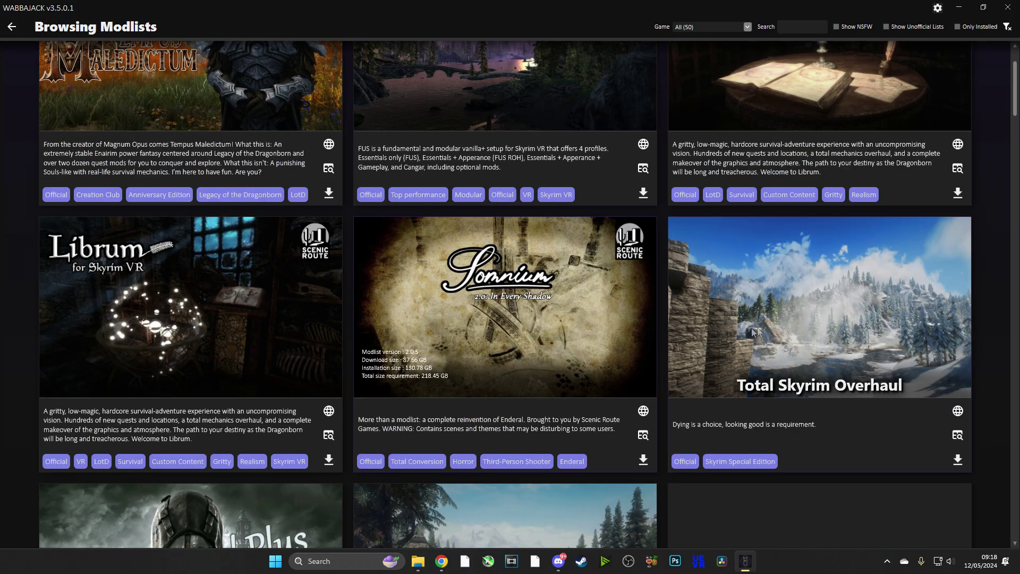
pyautogui.scroll(-12, 755, 332)
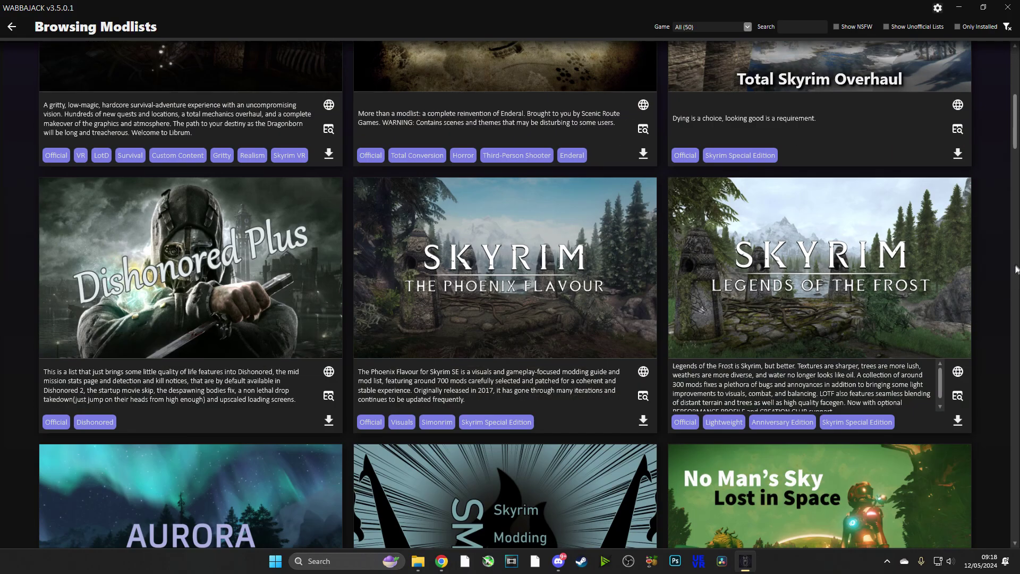
pyautogui.scroll(-20, 1016, 270)
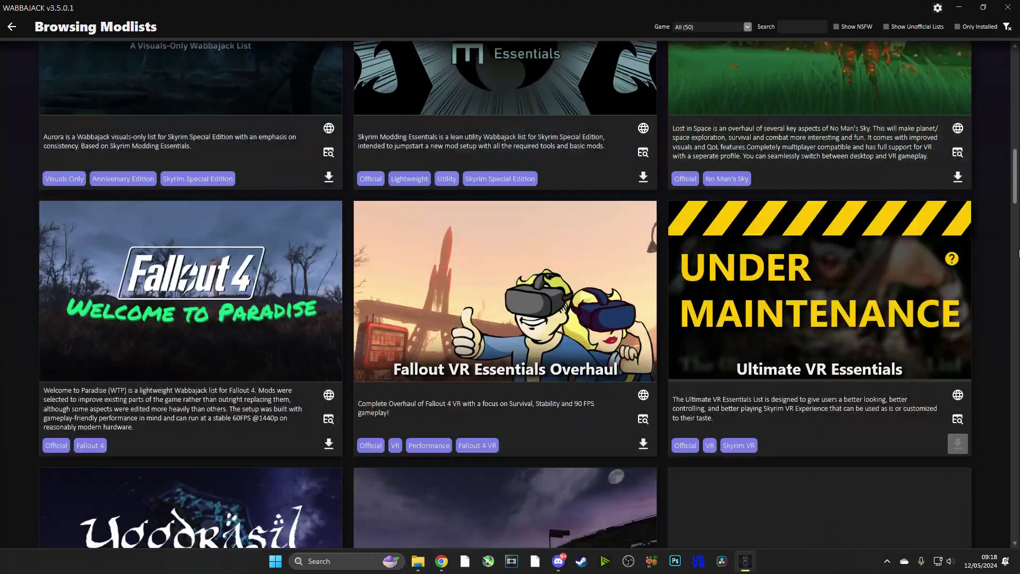
pyautogui.scroll(2, 1016, 212)
pyautogui.scroll(20, 1016, 85)
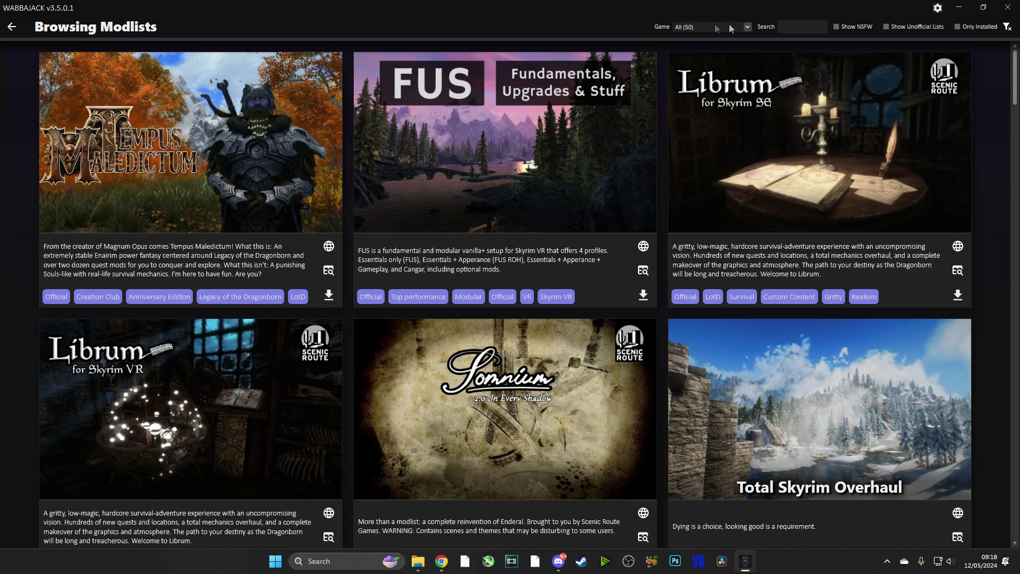
pyautogui.write('fus')
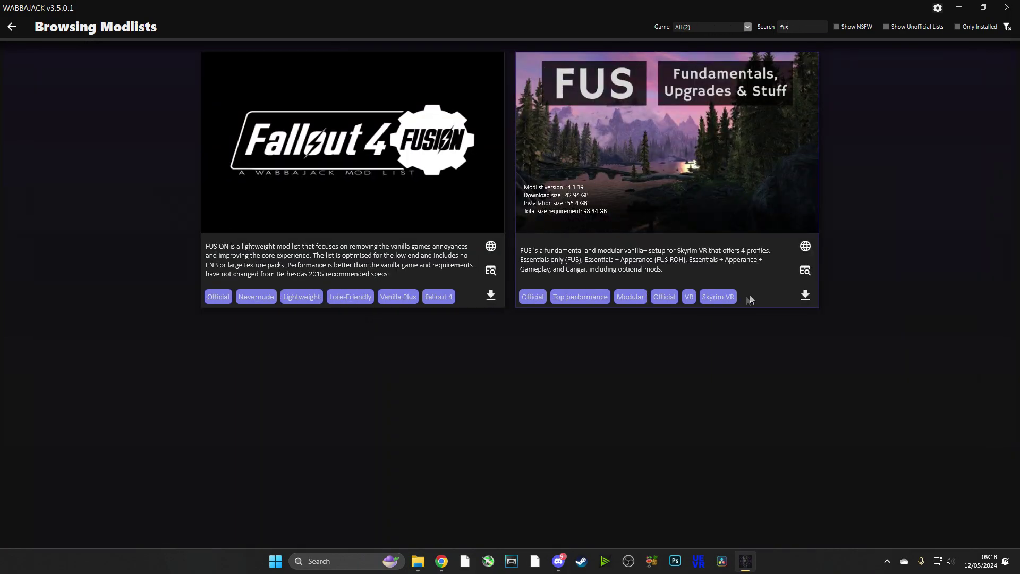
pyautogui.click(806, 295)
pyautogui.click(805, 296)
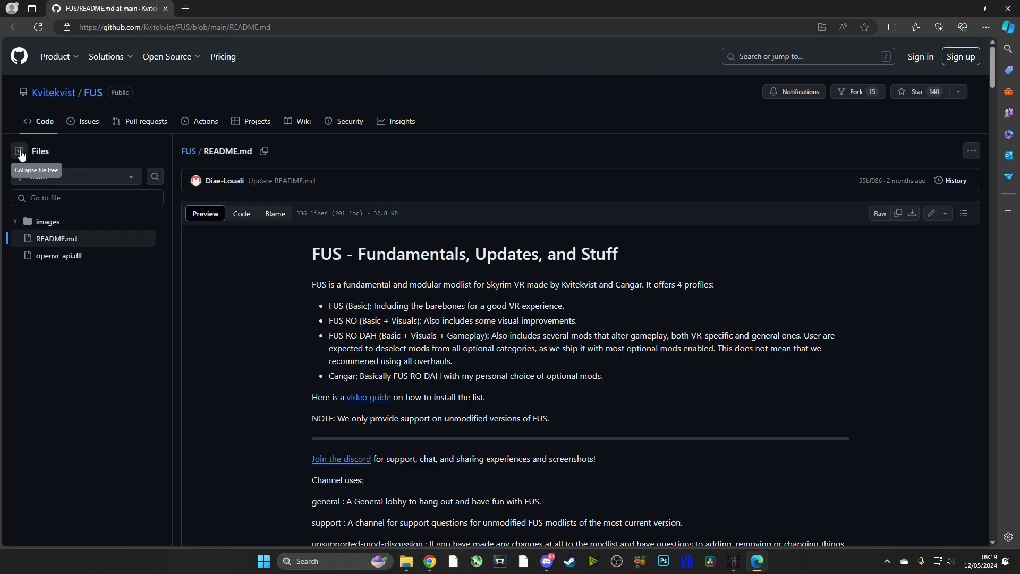
# Step: Examine the FUS GitHub repository's branch list and its images folder, and collapse the file tree
pyautogui.click(129, 178)
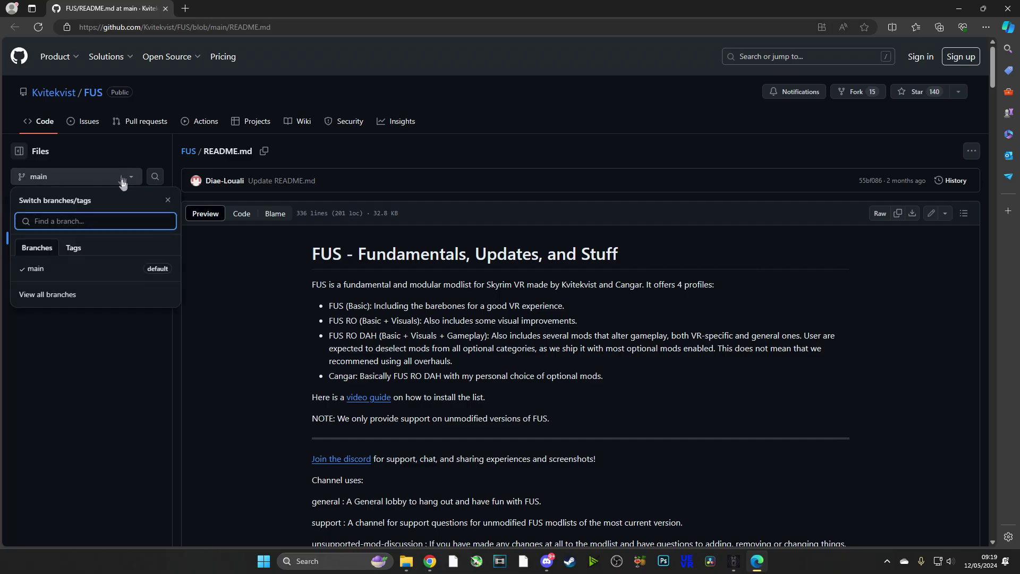
pyautogui.click(122, 181)
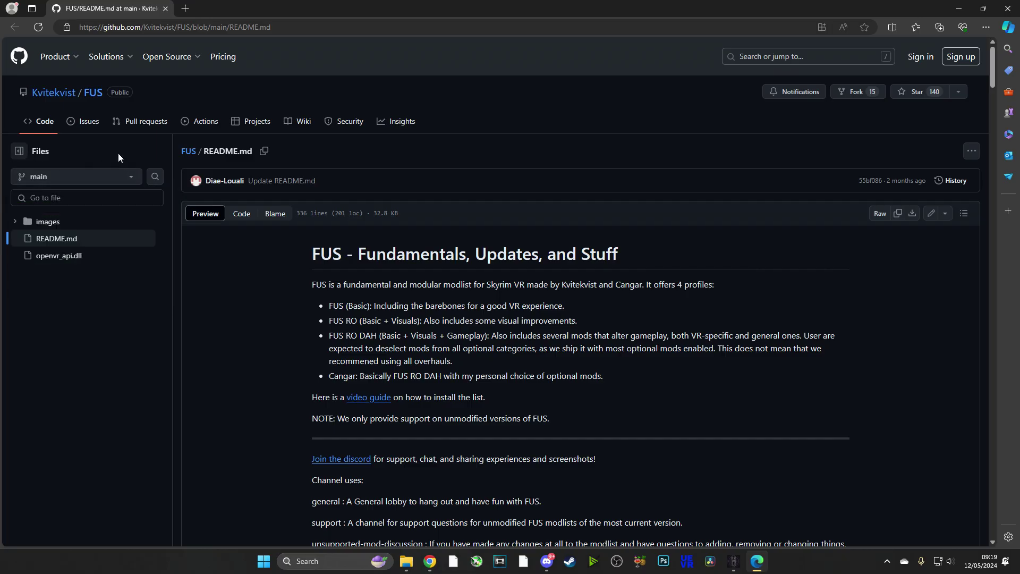
pyautogui.click(22, 224)
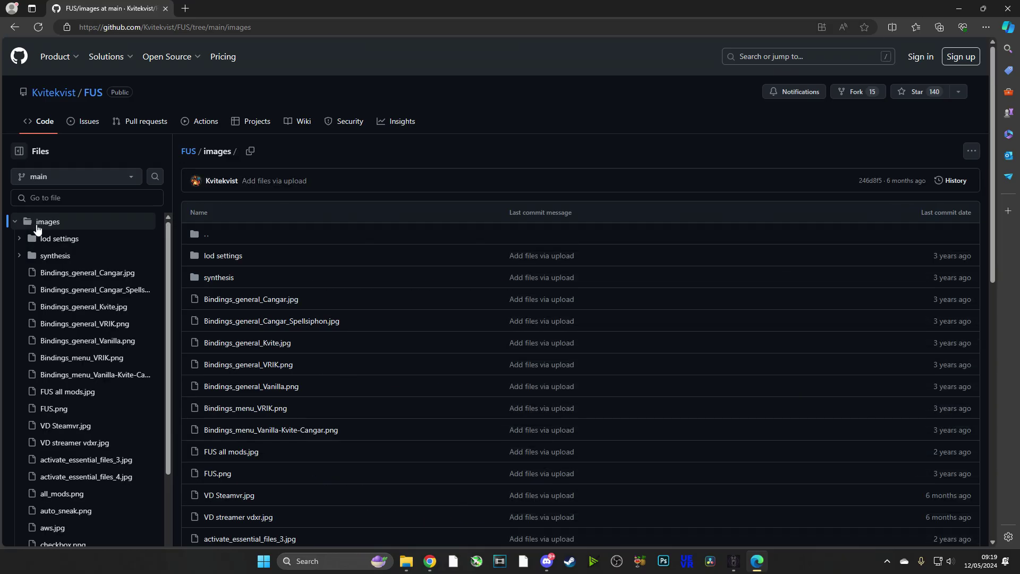
pyautogui.click(19, 152)
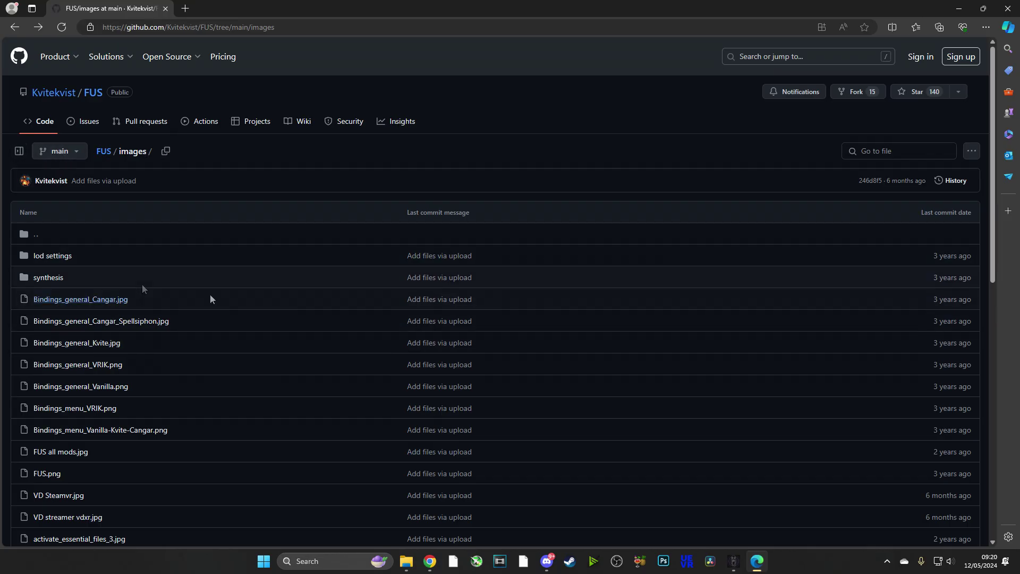
# Step: Return to the FUS repository's main page and open its code download options
pyautogui.hotkey('alt', 'Left')
pyautogui.click(104, 152)
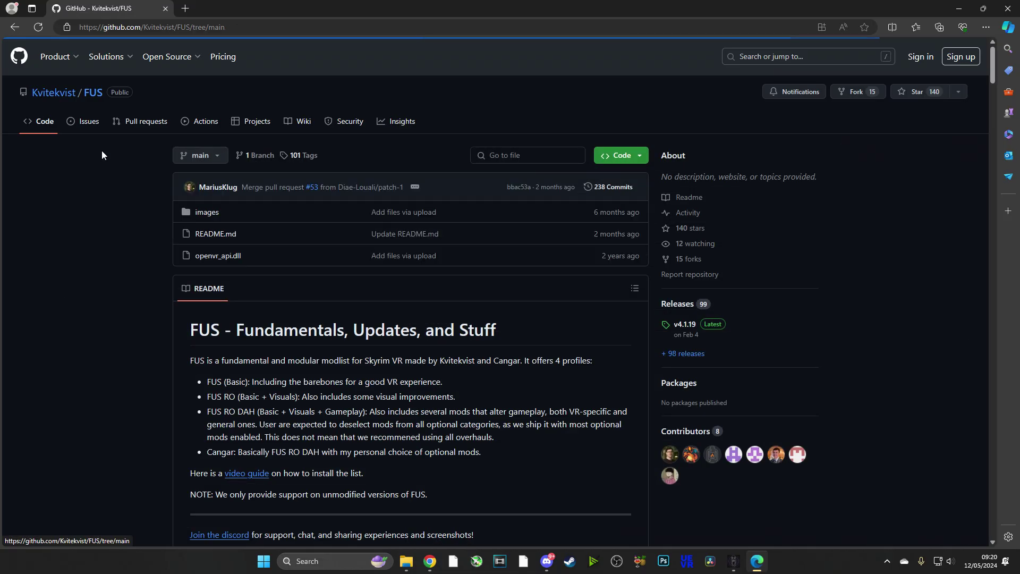
pyautogui.click(640, 158)
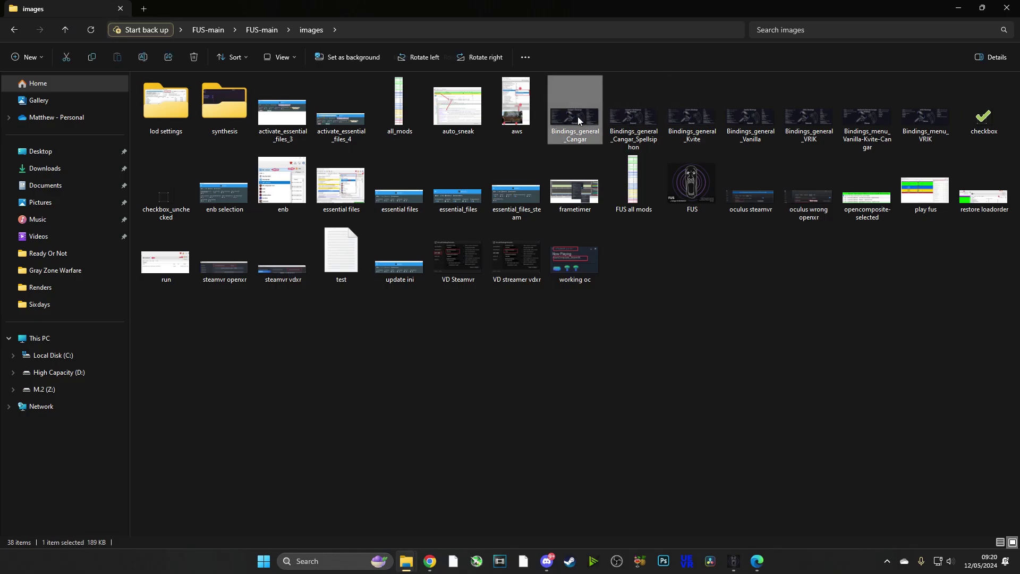
# Step: View the controller bindings images in FUS-main's images folder, starting with Bindings_general_Cangar, and close the viewer
pyautogui.doubleClick(578, 116)
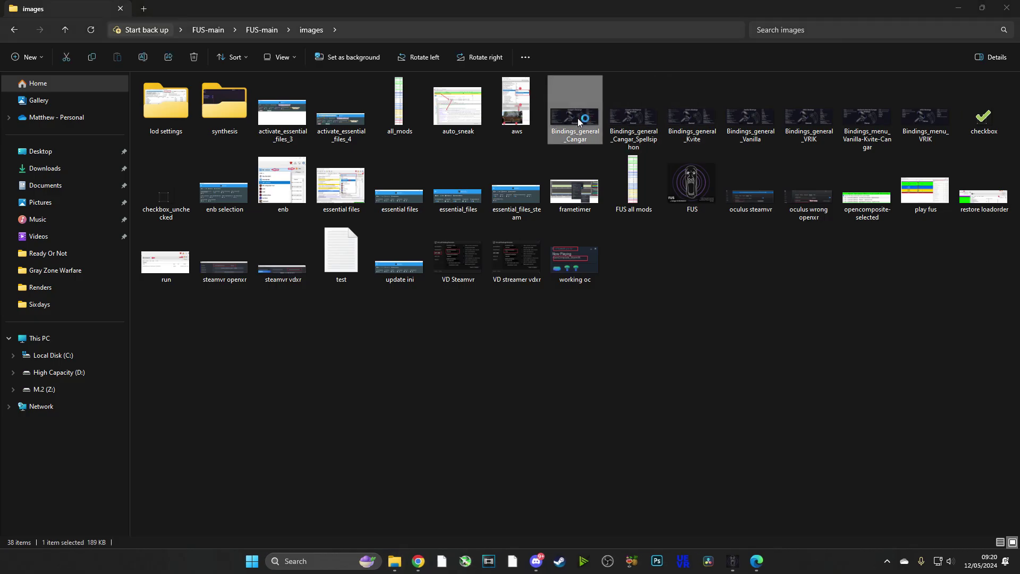
pyautogui.press('Right')
pyautogui.press('Right')
pyautogui.press('Right')
pyautogui.press('Right')
pyautogui.press('Right')
pyautogui.press('Right')
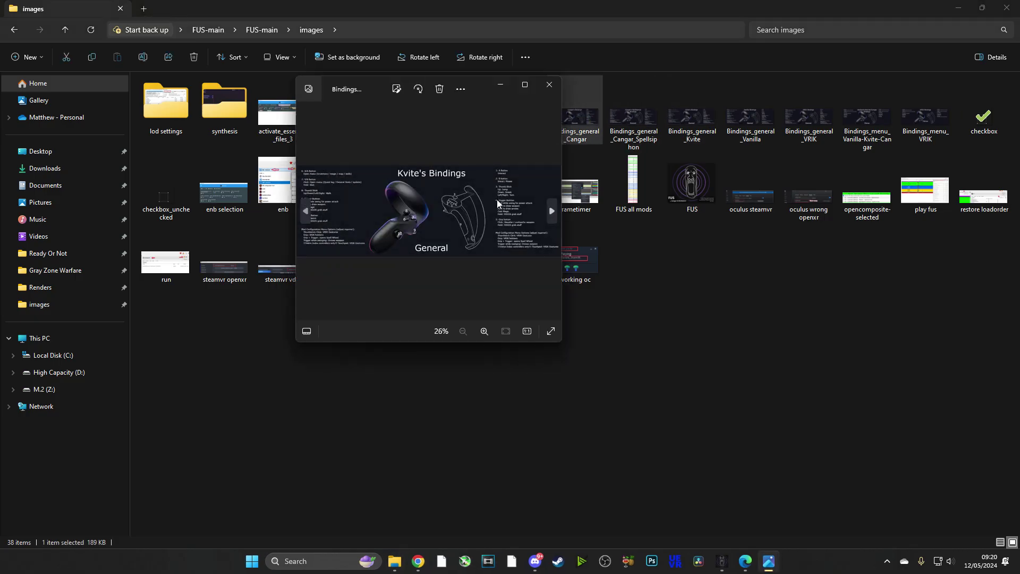
pyautogui.press('Right')
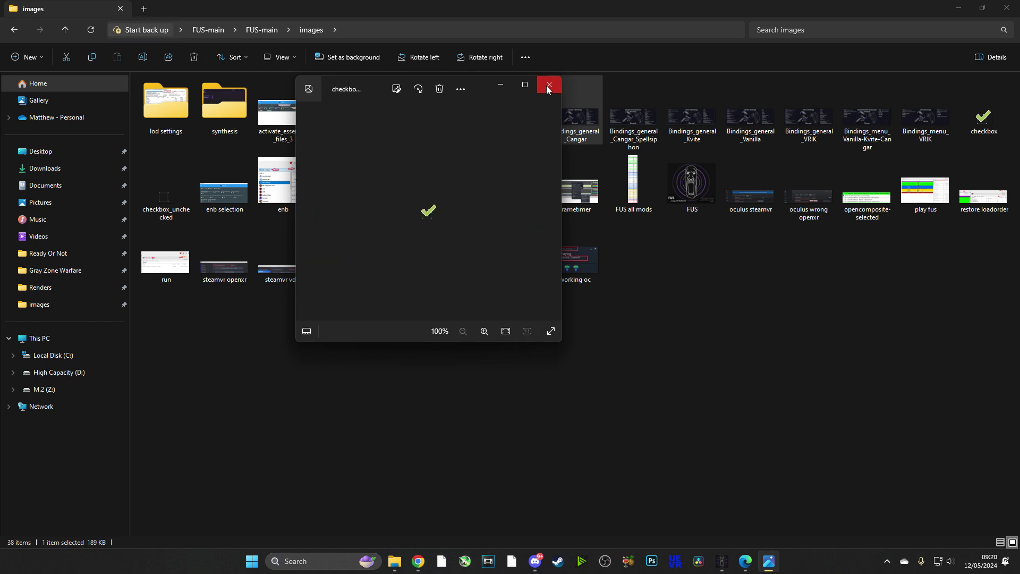
pyautogui.click(548, 87)
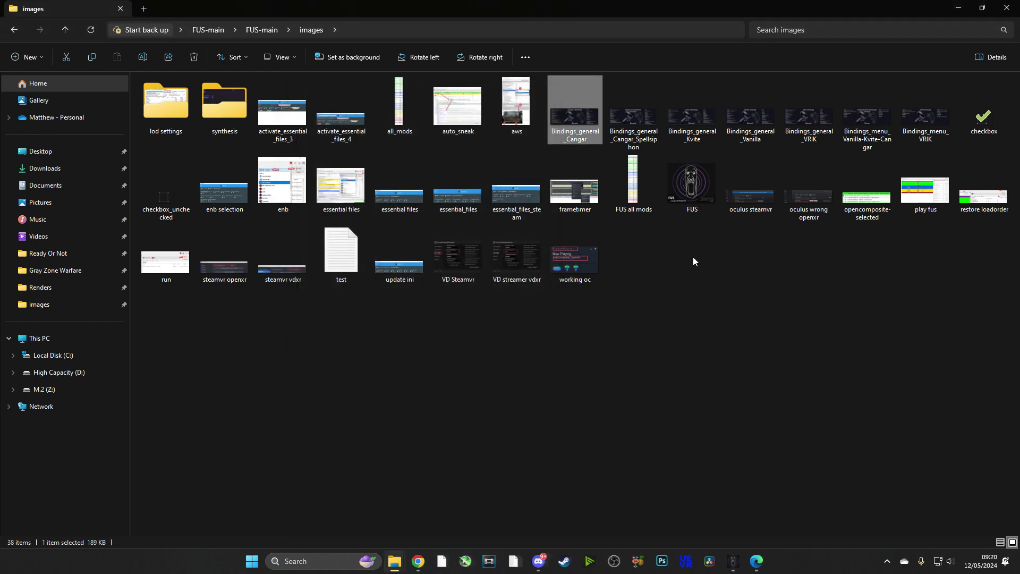
# Step: View the essential files guide images and the FUS all mods image in the images folder
pyautogui.doubleClick(415, 206)
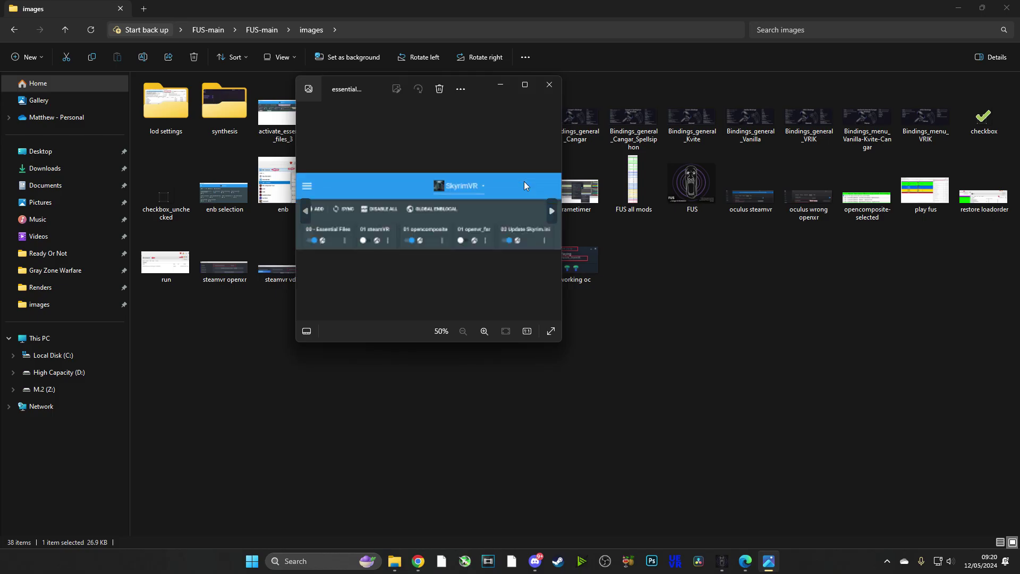
pyautogui.click(524, 185)
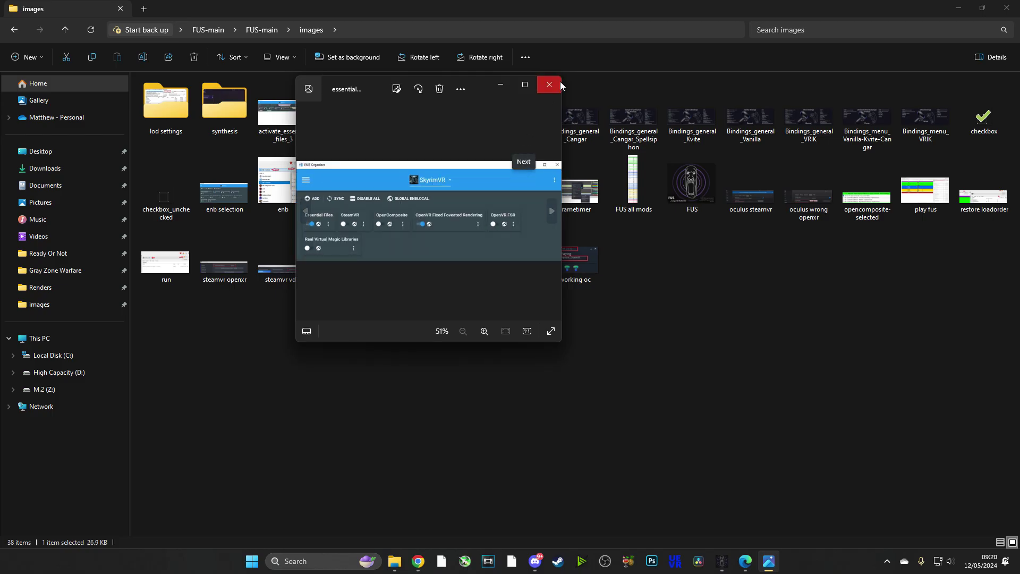
pyautogui.press('Right')
pyautogui.press('Right')
pyautogui.press('Right')
pyautogui.press('Left')
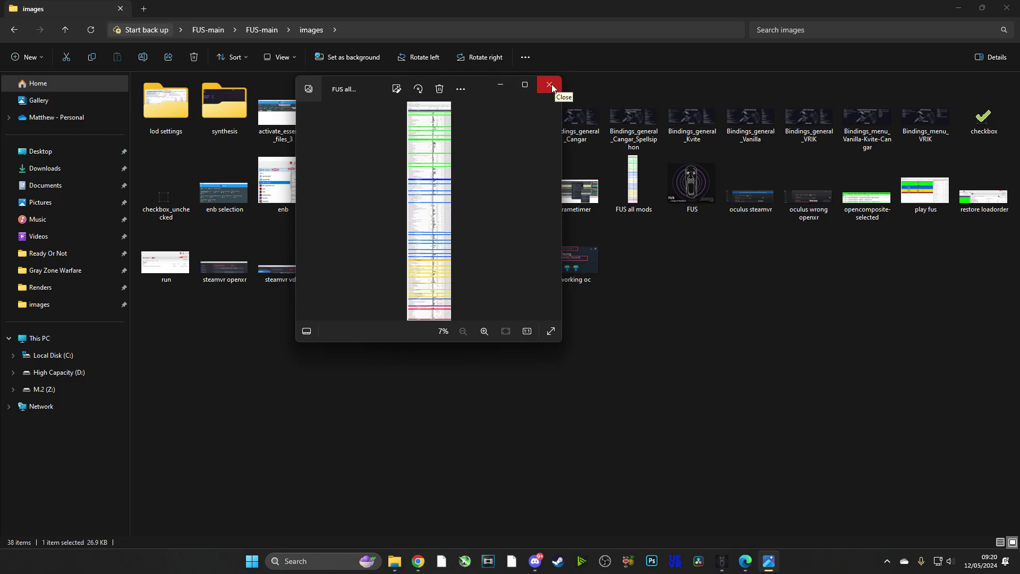
pyautogui.scroll(8, 455, 139)
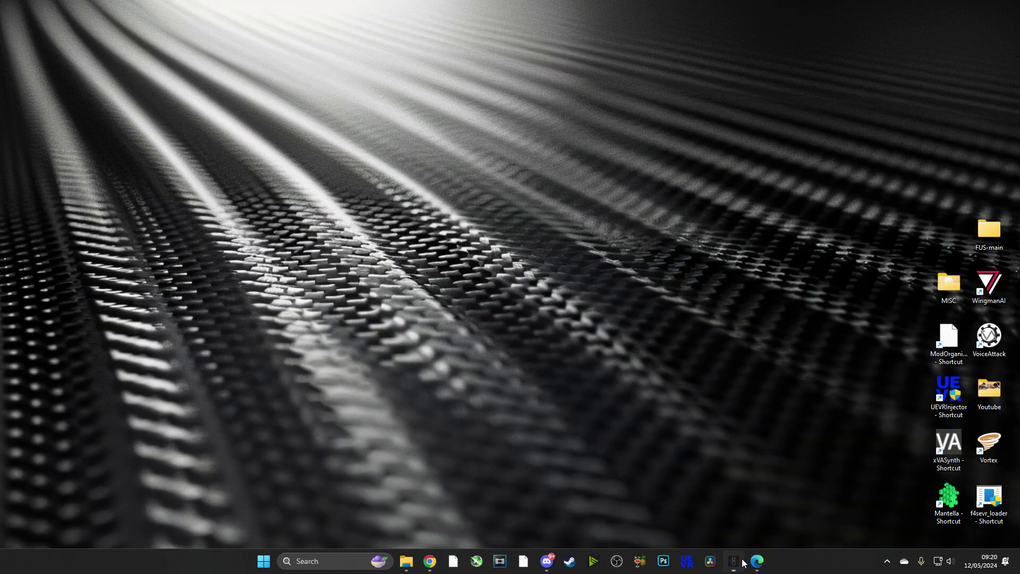
# Step: Return to Wabbajack, set the modlist installation location to D:\Wabbajack FUS\FUS and start installing FUS
pyautogui.click(734, 560)
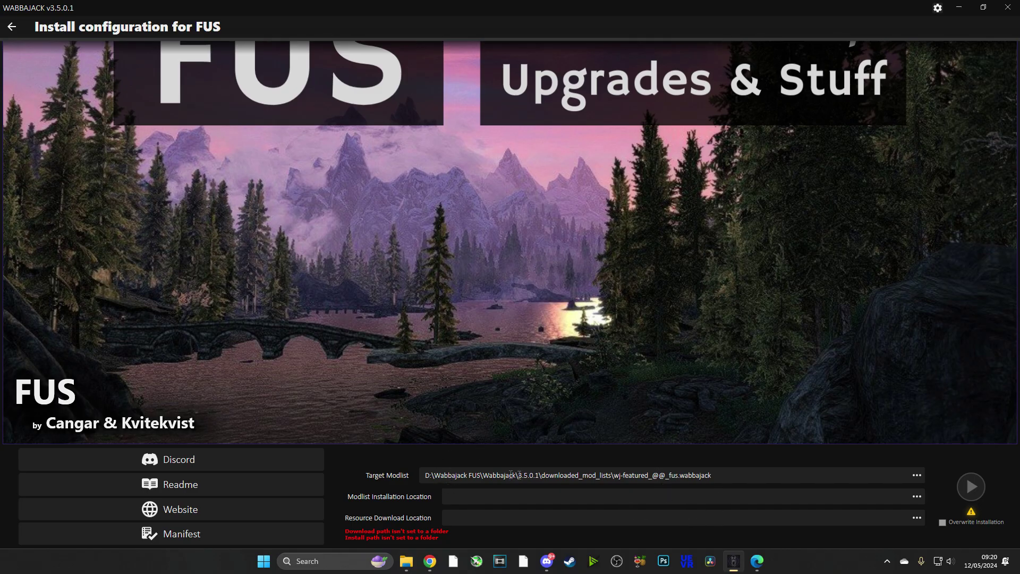
pyautogui.click(917, 496)
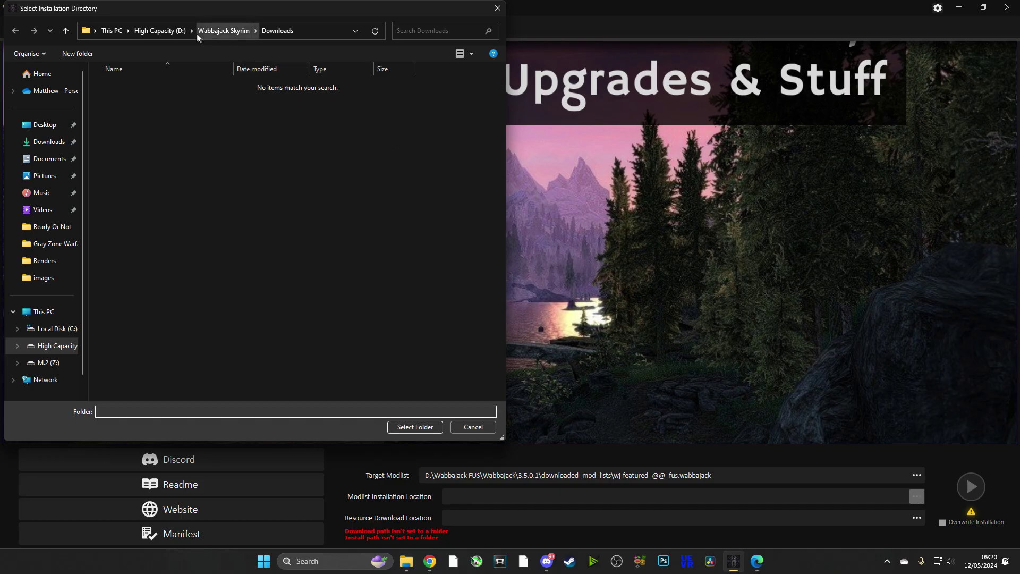
pyautogui.click(175, 31)
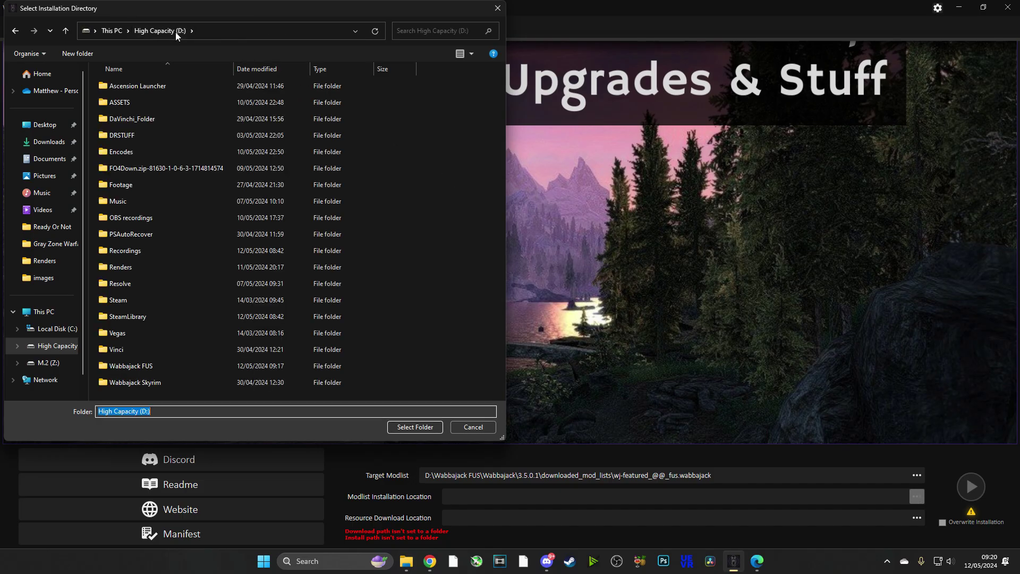
pyautogui.doubleClick(117, 366)
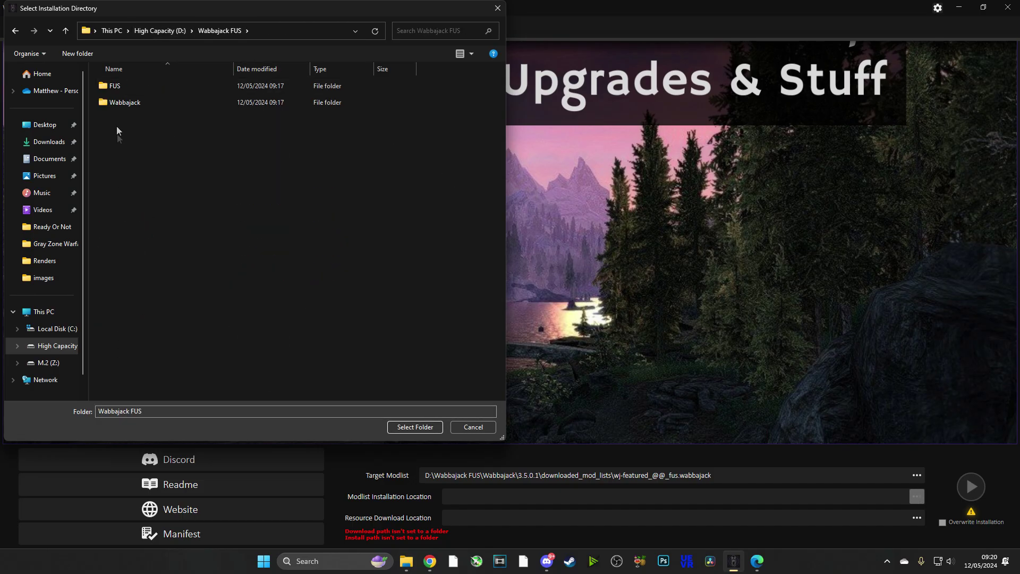
pyautogui.doubleClick(102, 93)
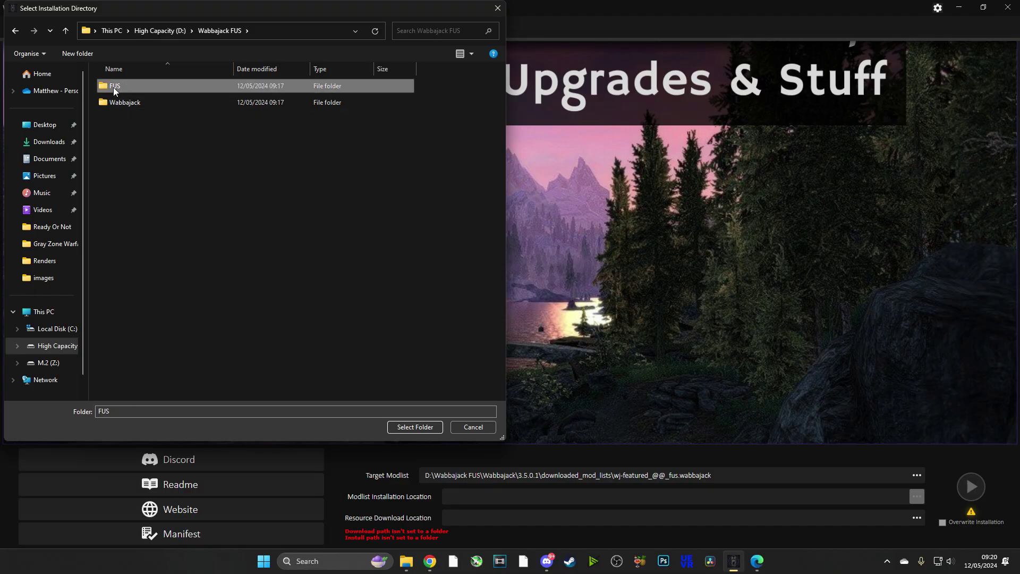
pyautogui.click(408, 428)
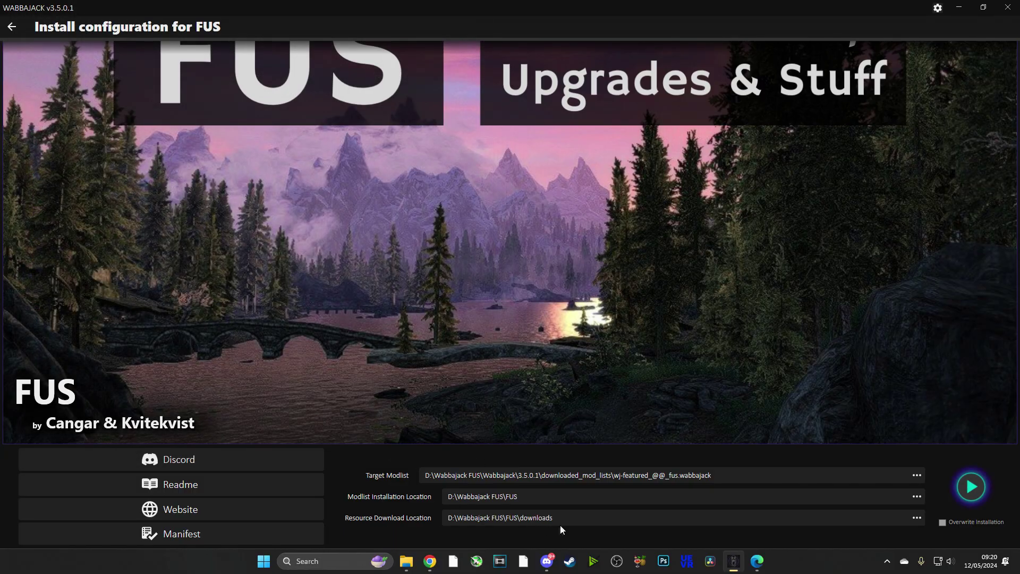
pyautogui.click(971, 489)
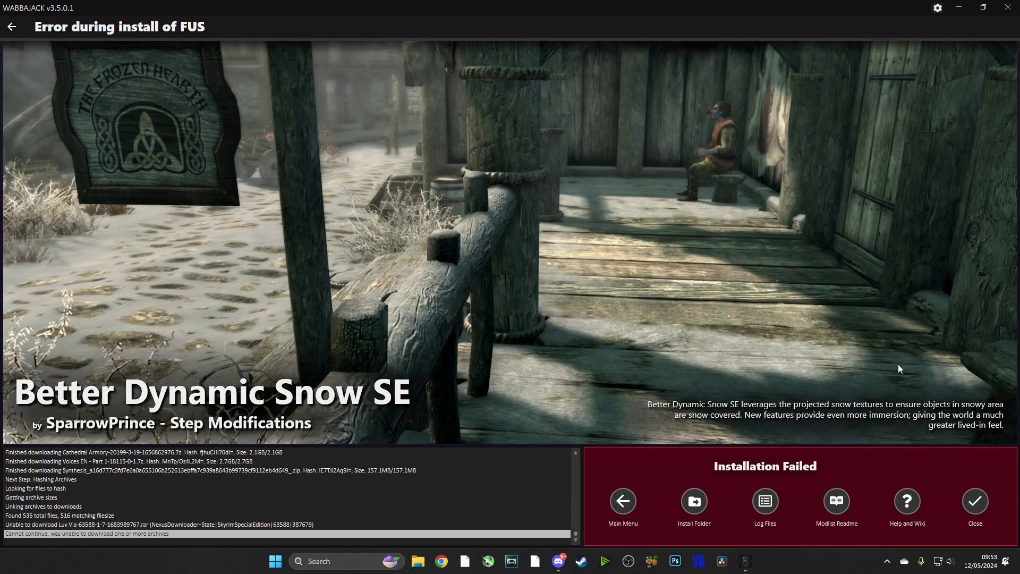
# Step: Log out of Nexus Mods in the Wabbajack settings, and rerun the FUS installation through to completion
pyautogui.click(931, 10)
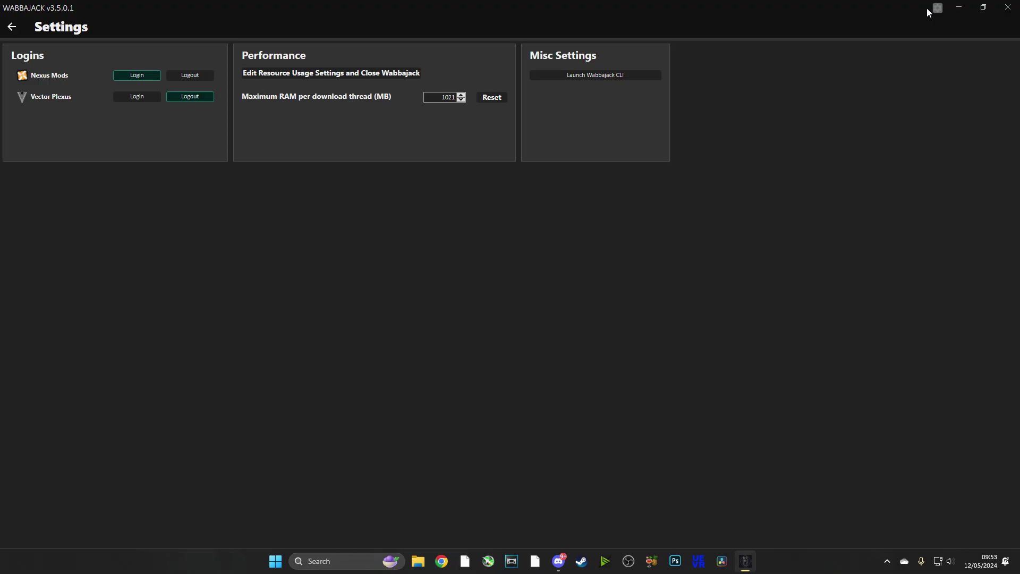
pyautogui.click(178, 78)
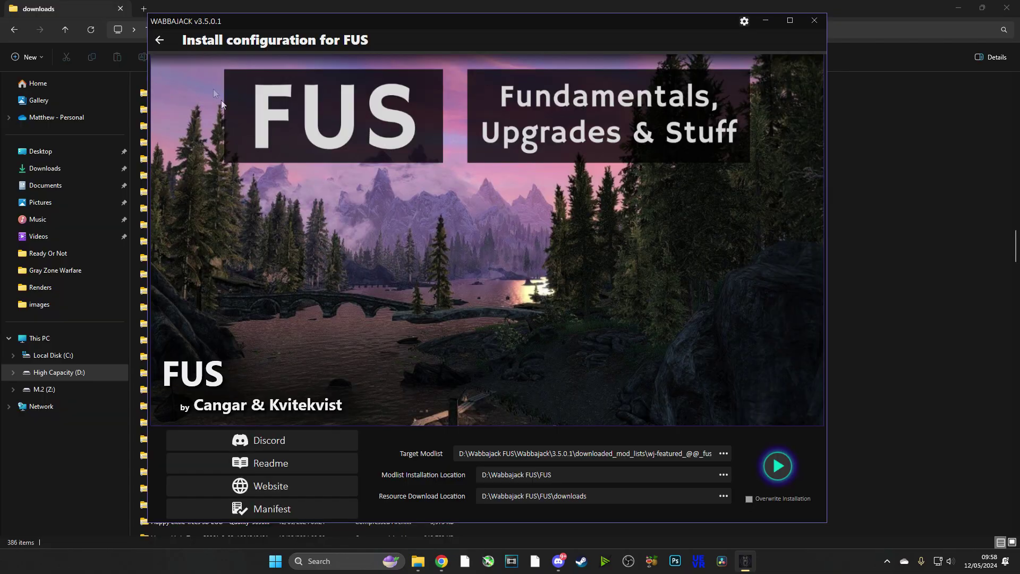
pyautogui.click(777, 465)
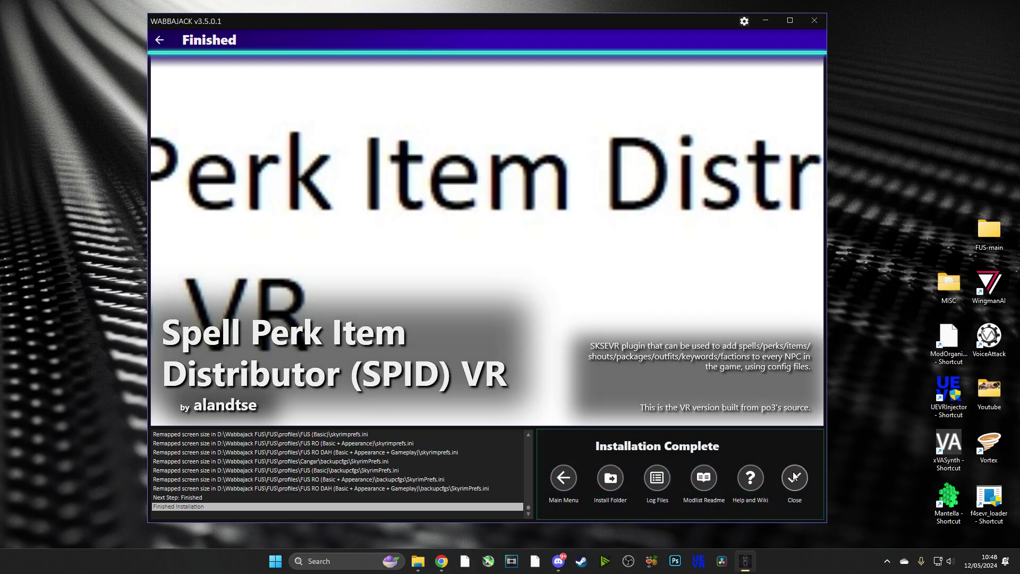
pyautogui.click(795, 476)
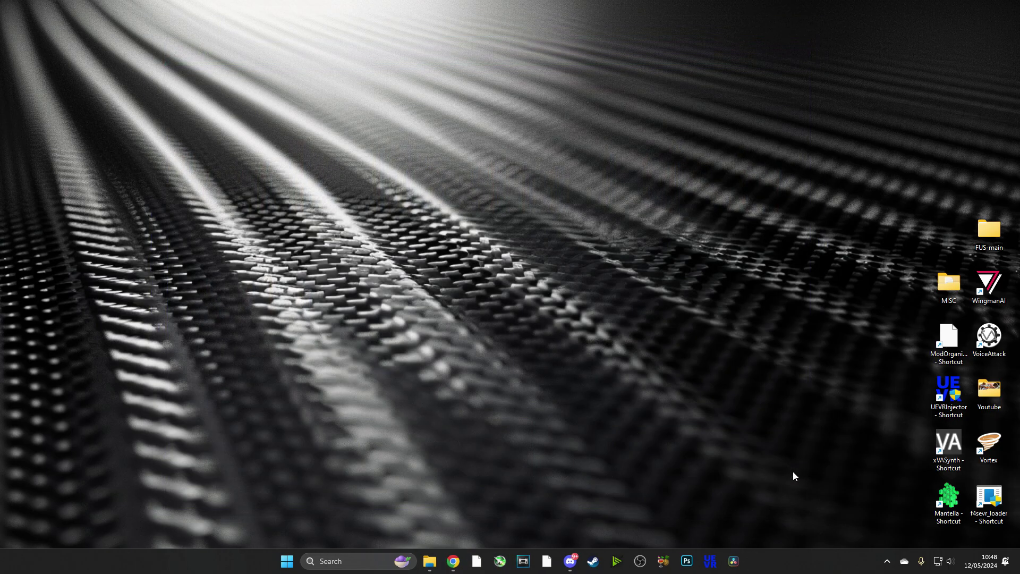
pyautogui.click(431, 561)
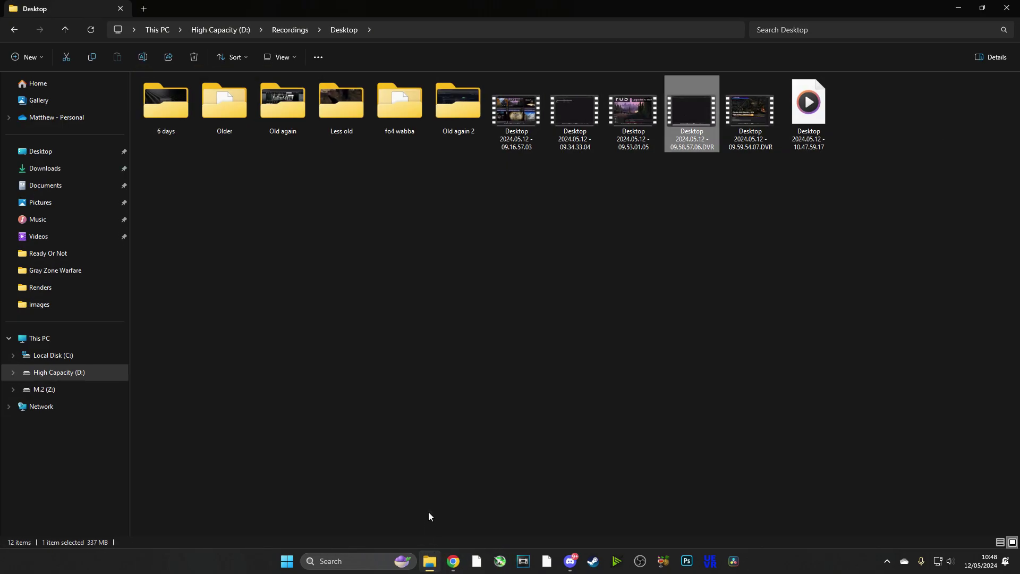
pyautogui.click(468, 428)
pyautogui.click(1010, 8)
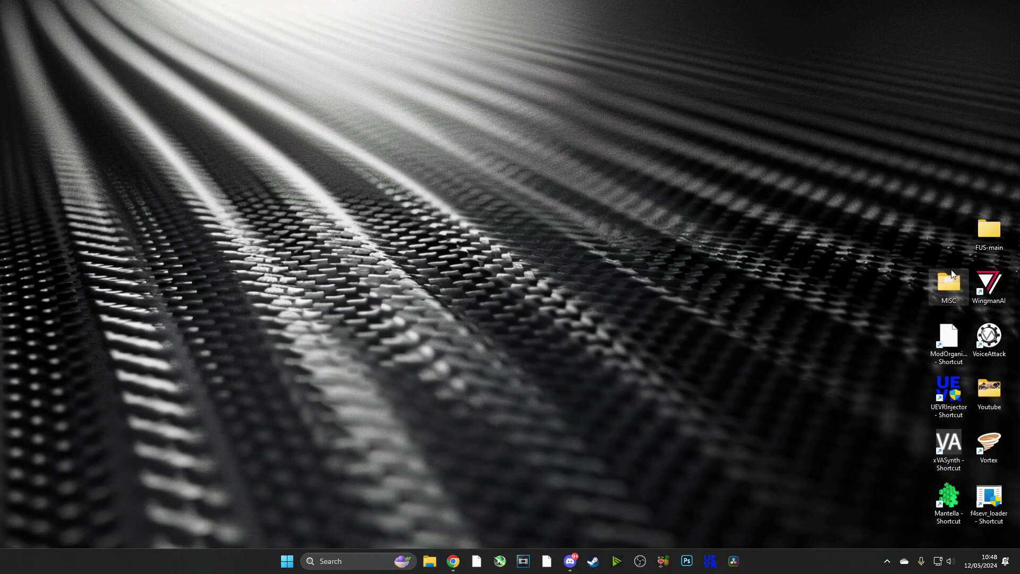
# Step: Open the D:\Wabbajack FUS\FUS folder in File Explorer and launch the ModOrganizer application from it
pyautogui.click(430, 561)
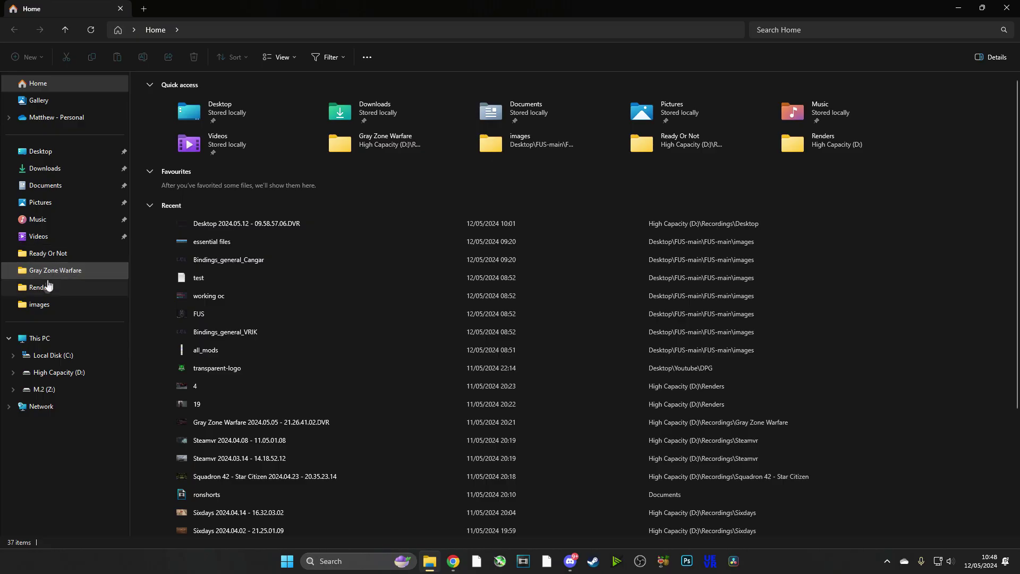
pyautogui.click(63, 373)
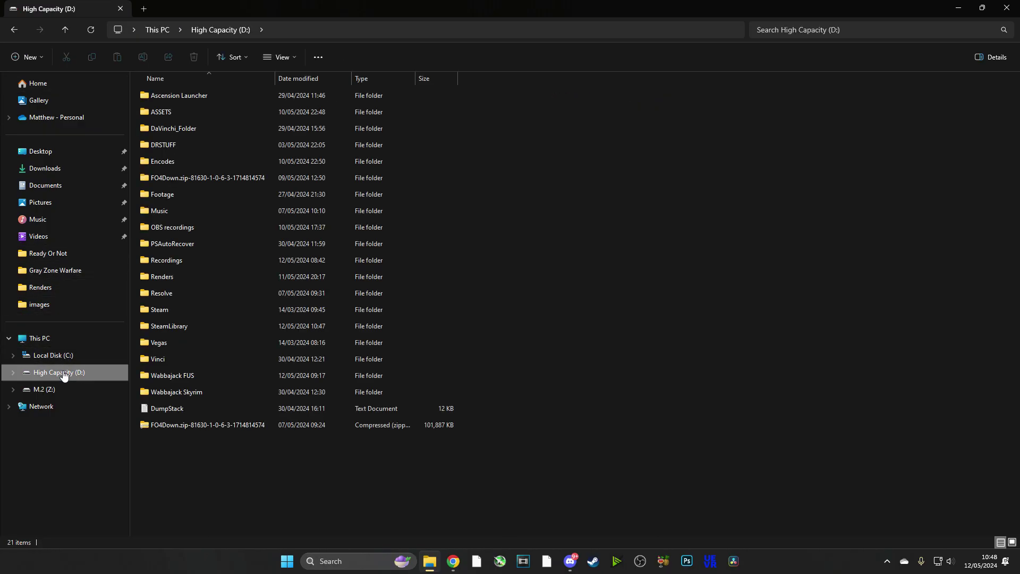
pyautogui.doubleClick(184, 377)
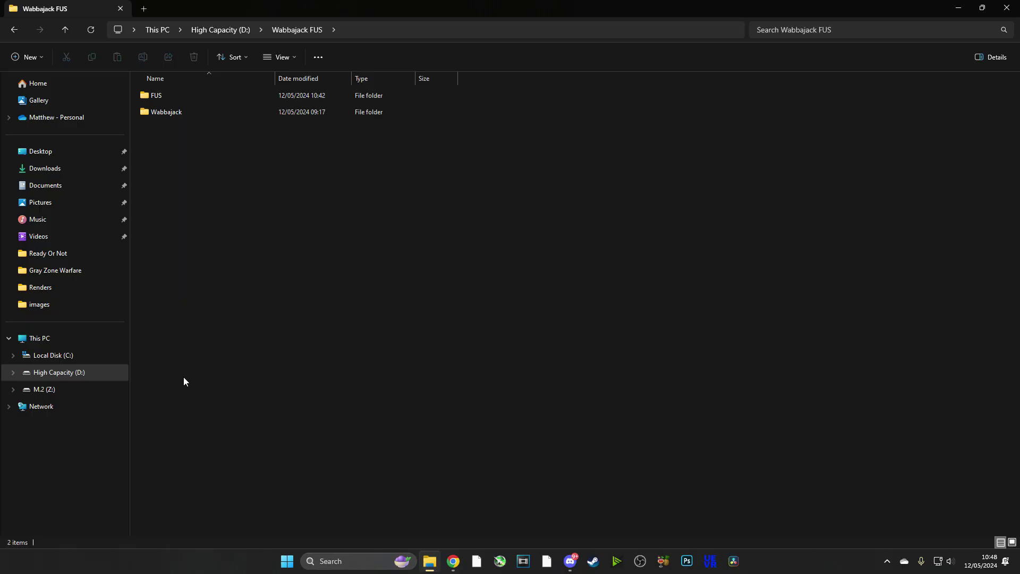
pyautogui.doubleClick(168, 100)
pyautogui.scroll(-2, 264, 233)
pyautogui.scroll(-3, 264, 233)
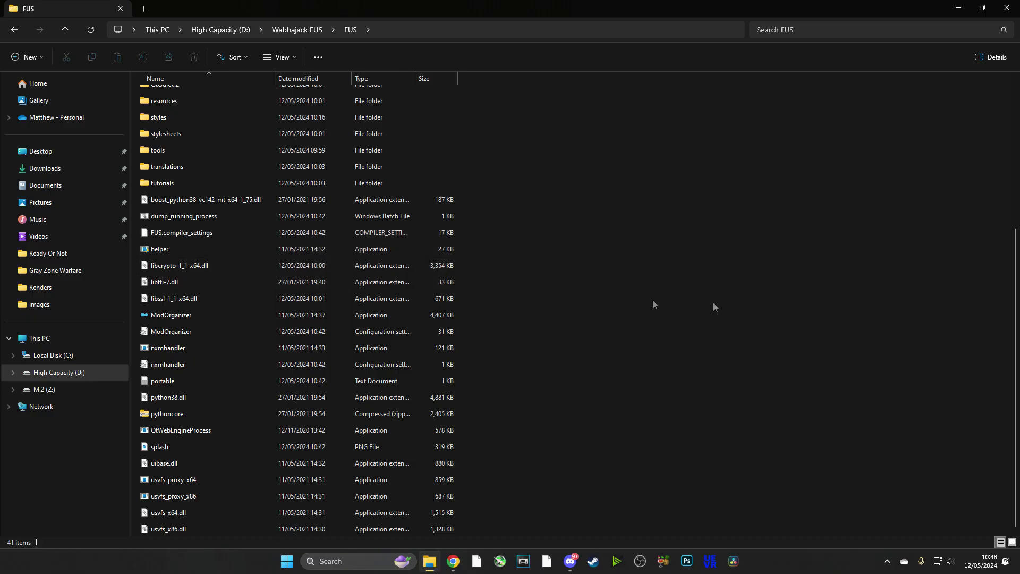
pyautogui.doubleClick(177, 315)
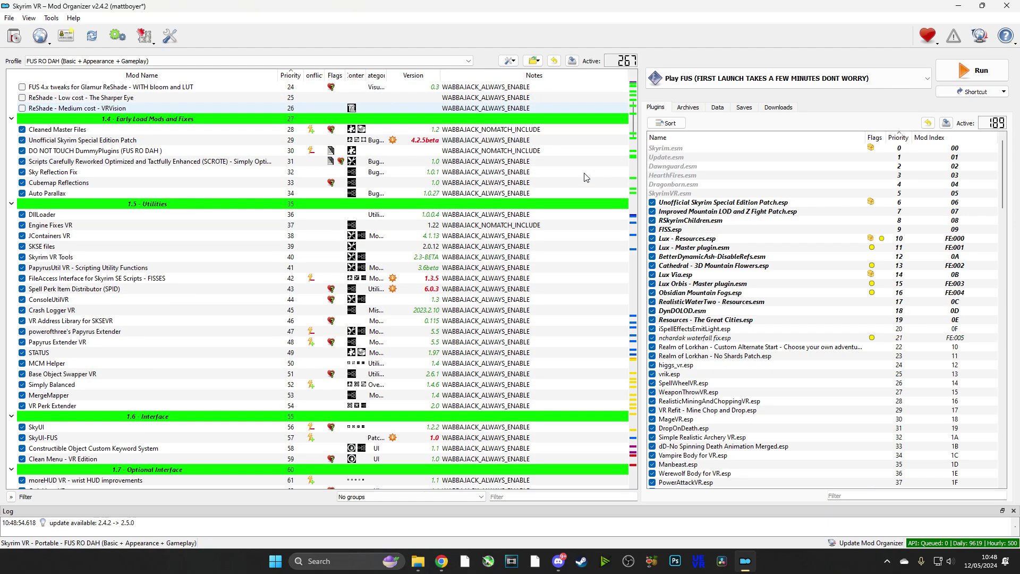
# Step: Examine the FUS RO DAH profile's mod list, from the utilities through the optional gameplay, visual, magic and late-load sections
pyautogui.scroll(-10, 574, 197)
pyautogui.scroll(-14, 567, 202)
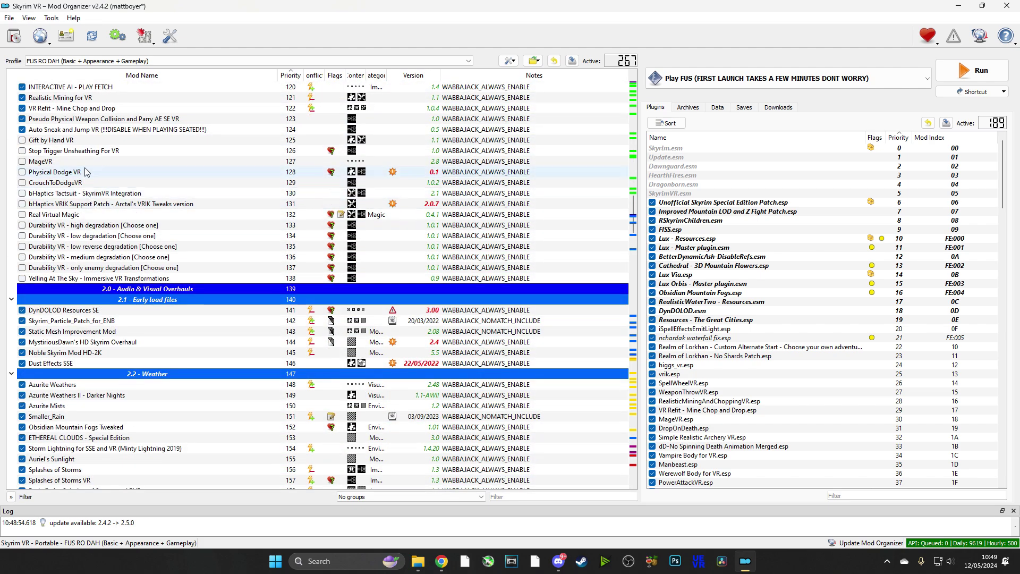
pyautogui.scroll(-15, 159, 223)
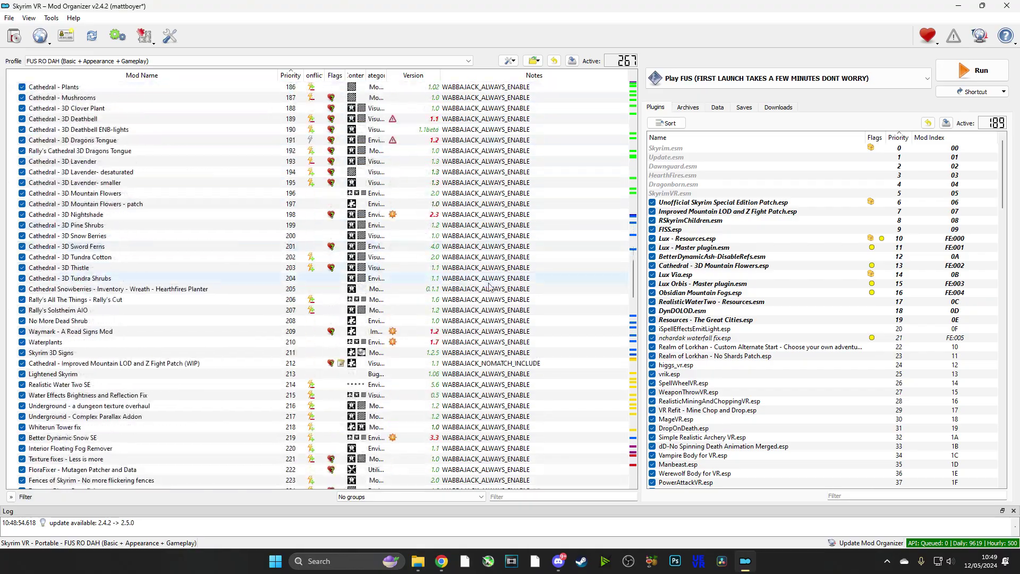
pyautogui.scroll(-20, 632, 355)
pyautogui.moveTo(632, 355); pyautogui.dragTo(632, 226)
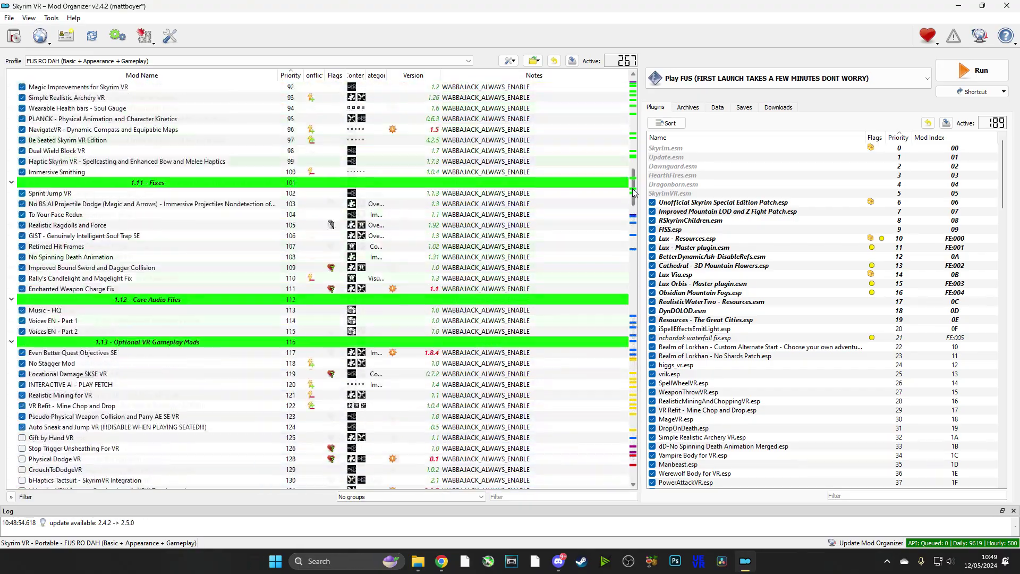
pyautogui.scroll(-7, 319, 266)
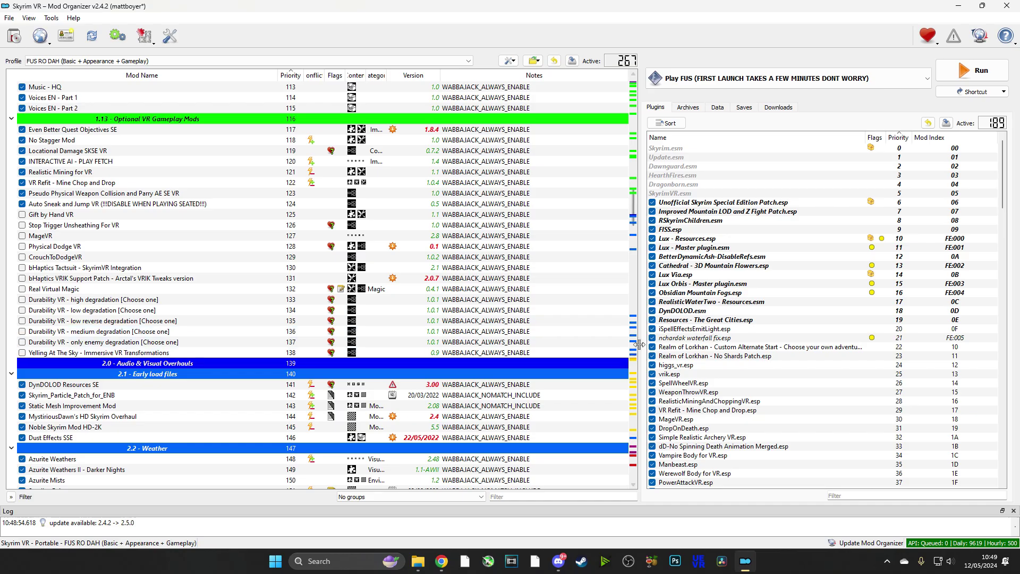
pyautogui.moveTo(635, 202); pyautogui.dragTo(648, 464)
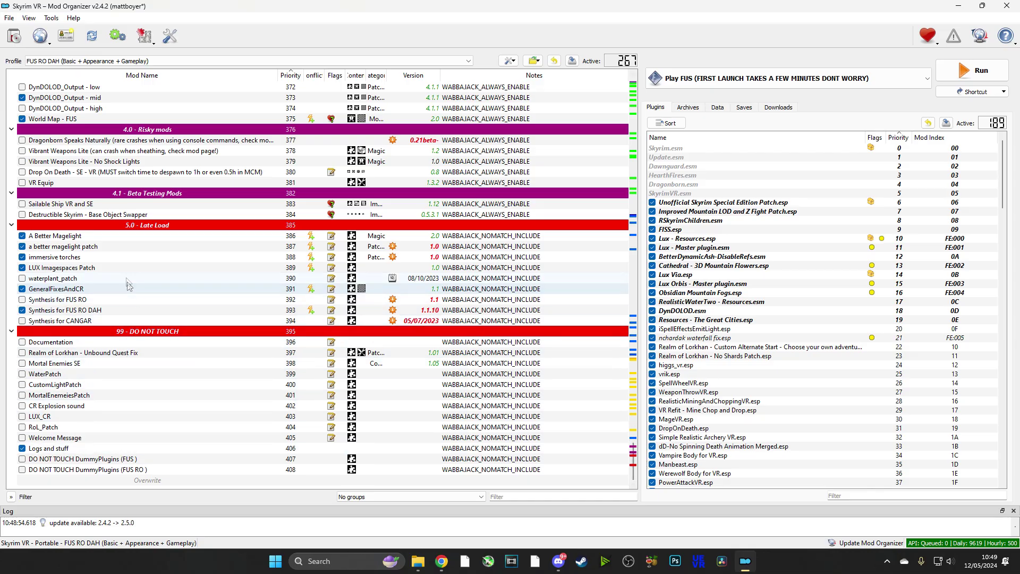
pyautogui.scroll(6, 123, 242)
pyautogui.scroll(15, 122, 241)
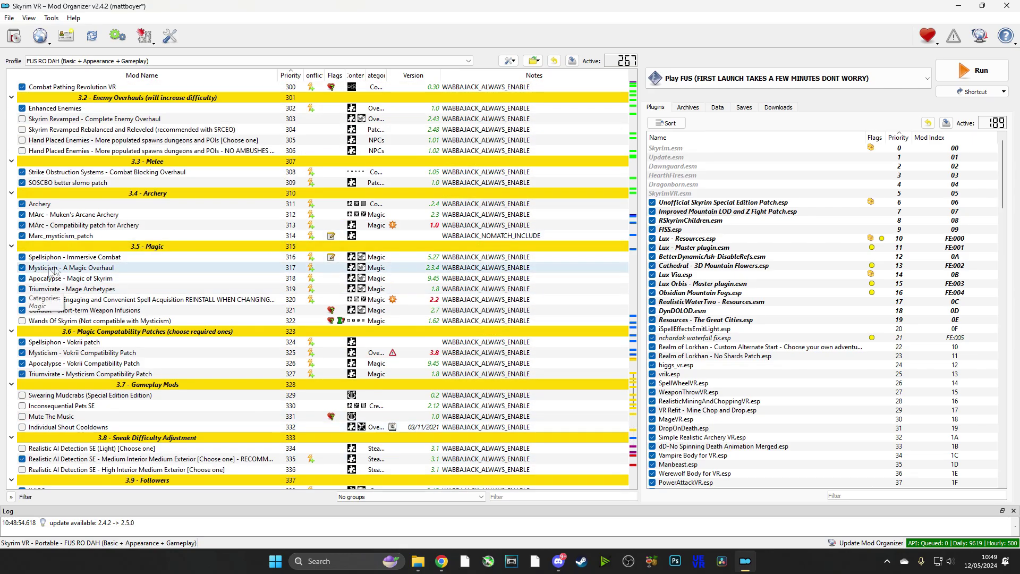
pyautogui.scroll(17, 99, 264)
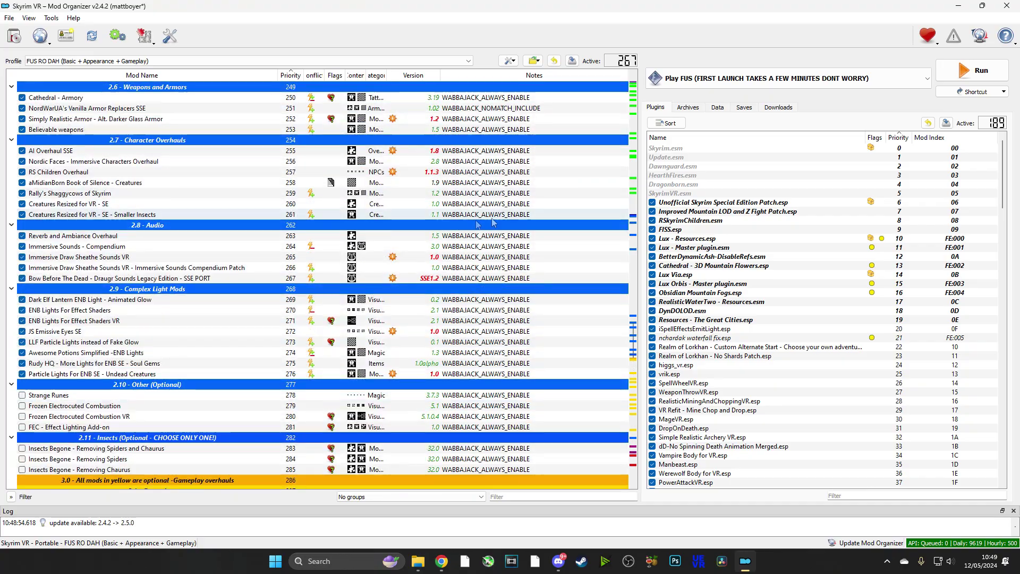
pyautogui.scroll(-5, 633, 332)
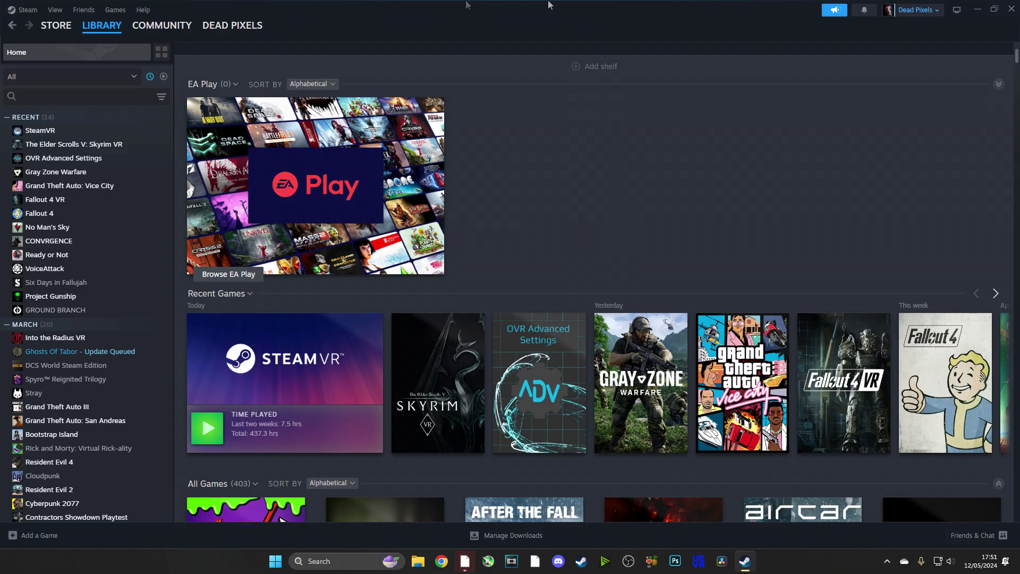
# Step: Launch SteamVR from the Steam library, minimise the Steam and Meta windows, and dismiss the blocked add-ons notice
pyautogui.click(208, 433)
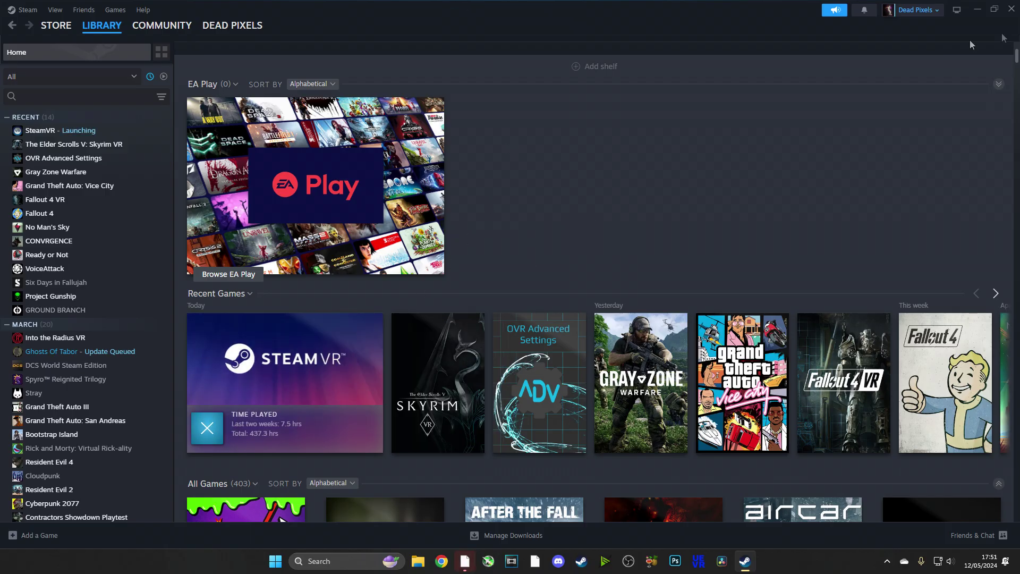
pyautogui.click(980, 5)
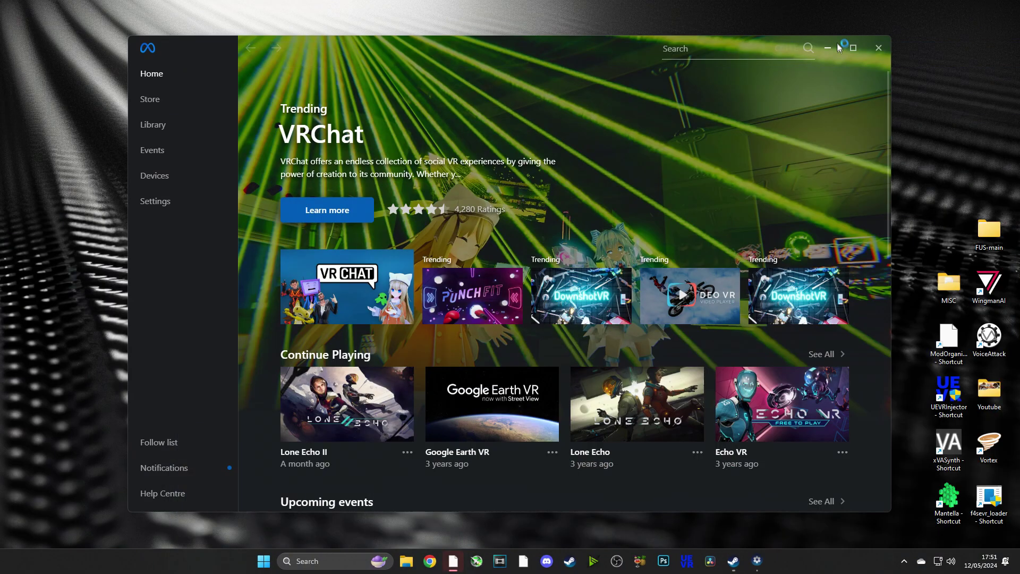
pyautogui.click(829, 48)
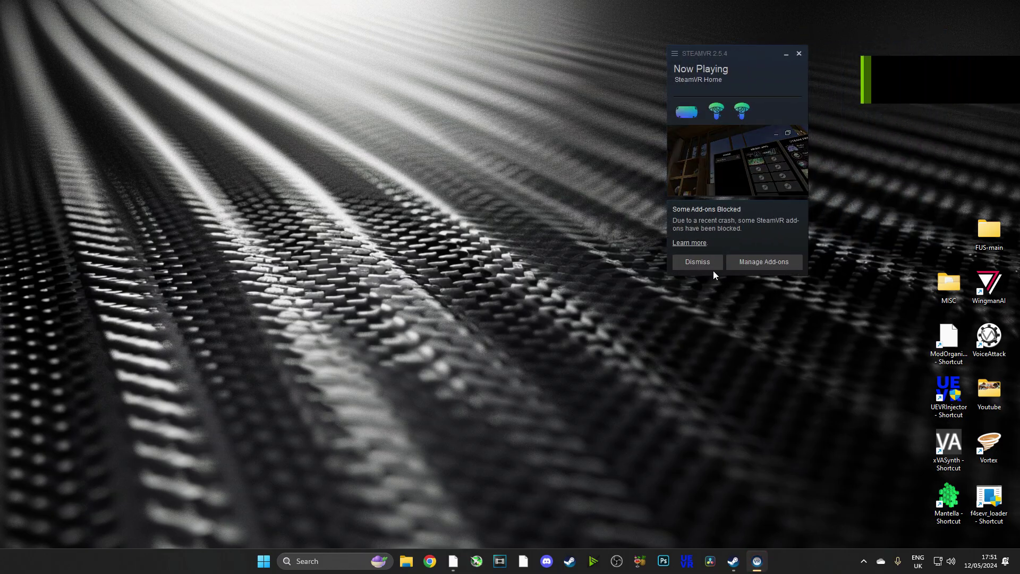
pyautogui.click(712, 268)
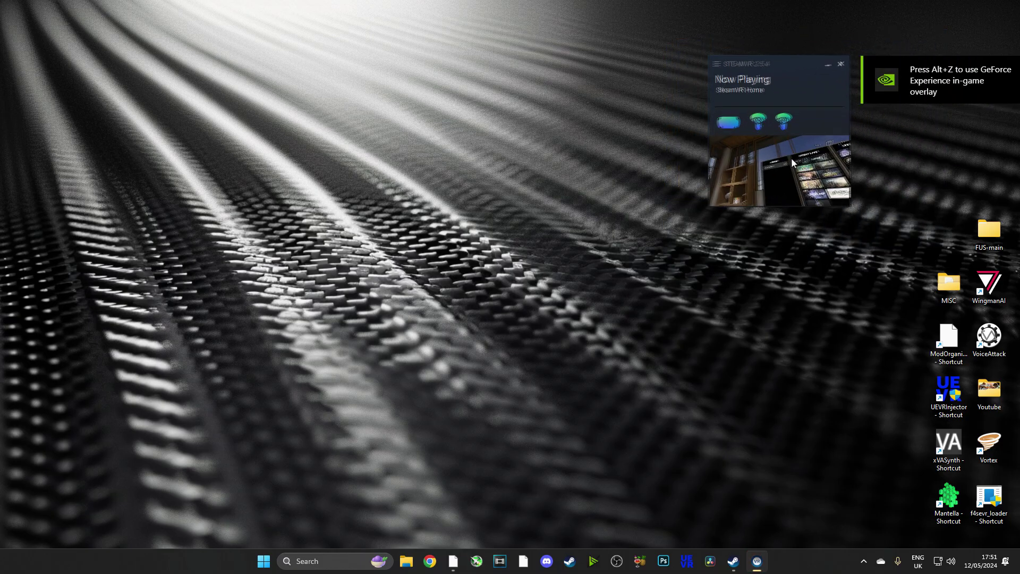
# Step: Open the Wabbajack FUS folder on the High Capacity (D:) drive in File Explorer
pyautogui.click(407, 561)
pyautogui.scroll(-2, 359, 305)
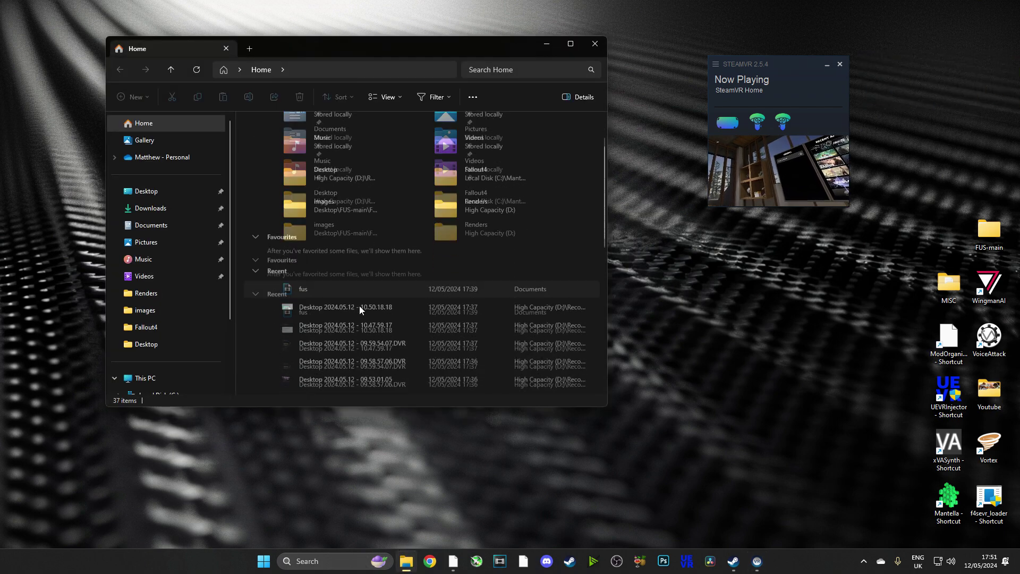
pyautogui.scroll(2, 359, 305)
pyautogui.scroll(-3, 180, 224)
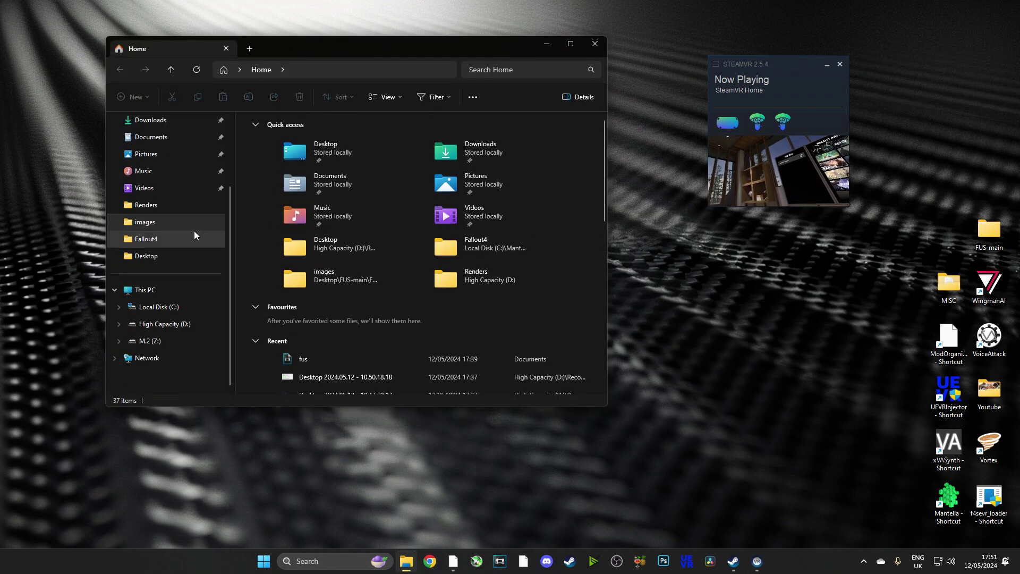
pyautogui.click(183, 323)
pyautogui.scroll(-3, 310, 232)
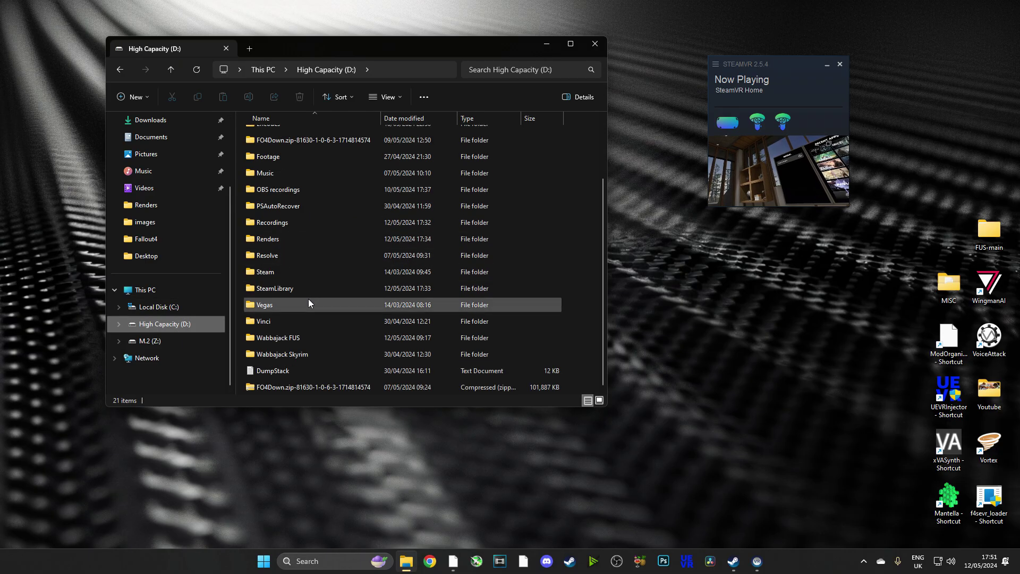
pyautogui.doubleClick(312, 337)
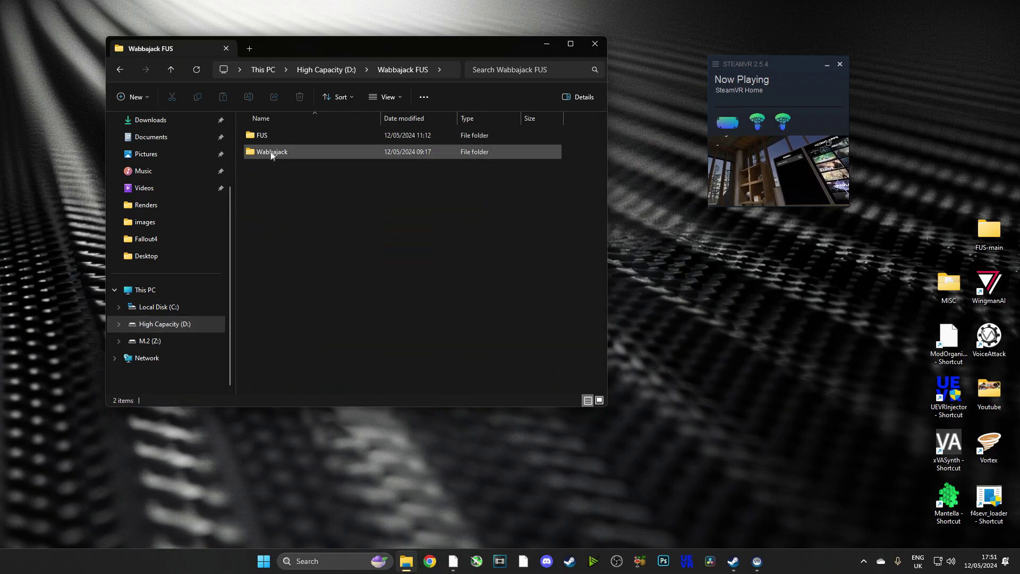
# Step: Launch the ModOrganizer application from the FUS subfolder
pyautogui.click(269, 133)
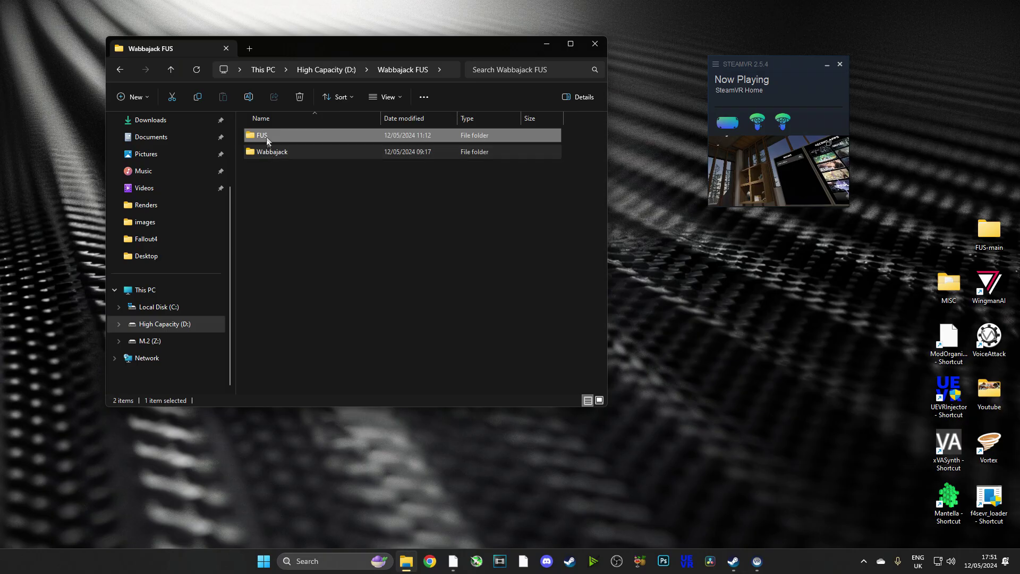
pyautogui.doubleClick(263, 135)
pyautogui.scroll(-10, 331, 231)
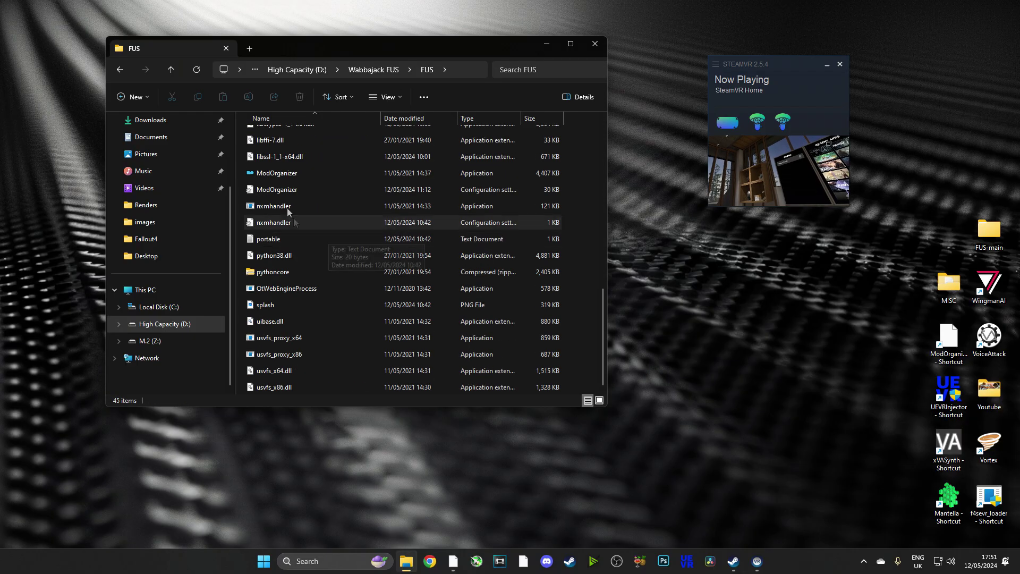
pyautogui.doubleClick(277, 173)
# Step: Choose the "Play FUS (FIRST LAUNCH TAKES A FEW MINUTES DONT WORRY)" executable in Mod Organizer and run it to start Skyrim VR
pyautogui.scroll(-5, 596, 224)
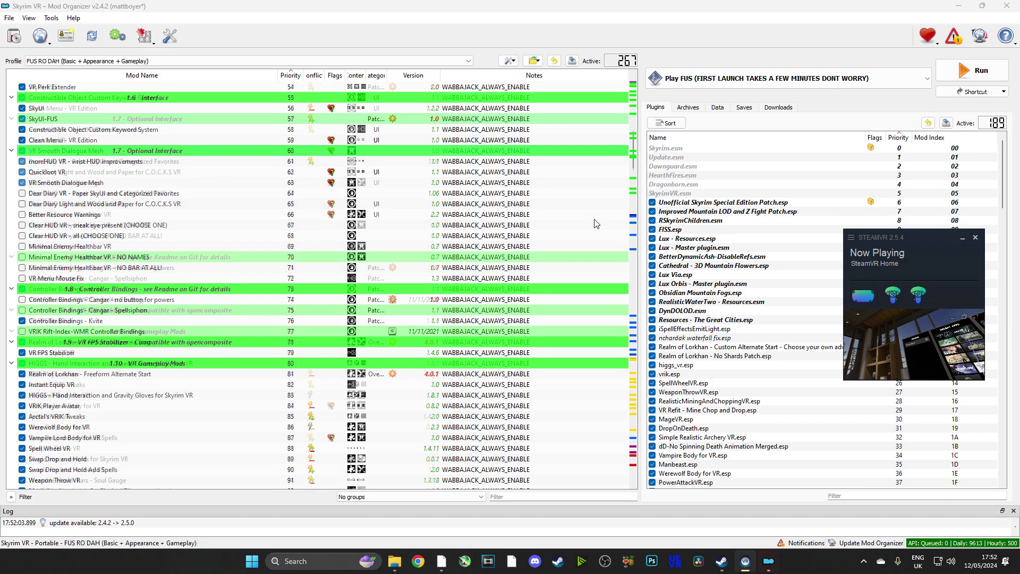
pyautogui.scroll(-6, 595, 224)
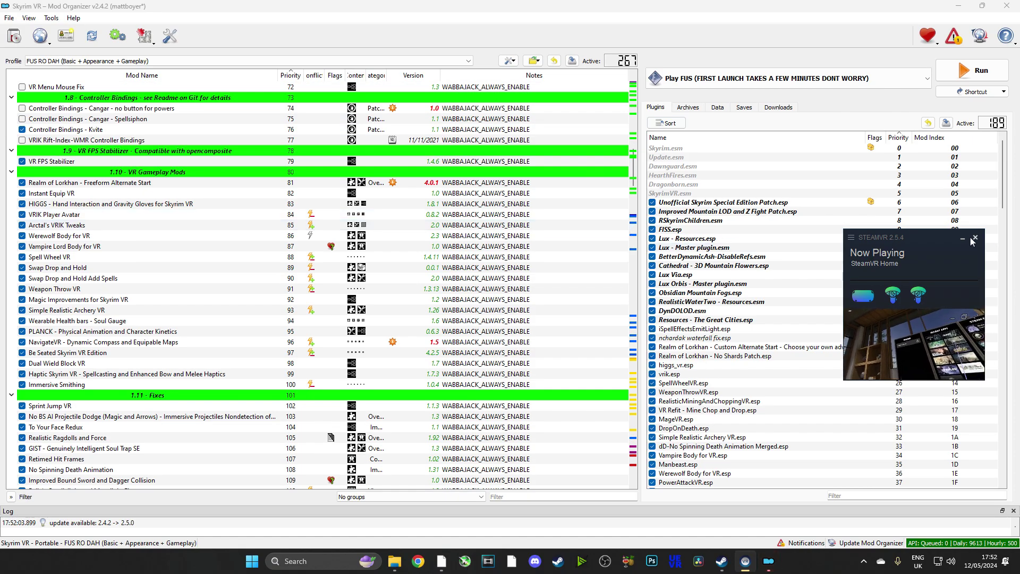
pyautogui.click(910, 81)
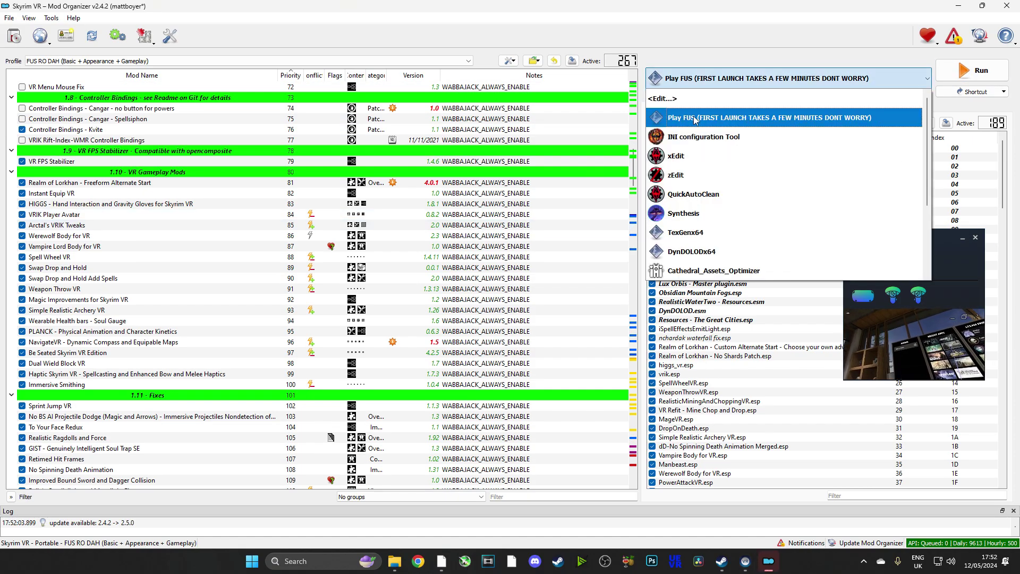
pyautogui.click(727, 120)
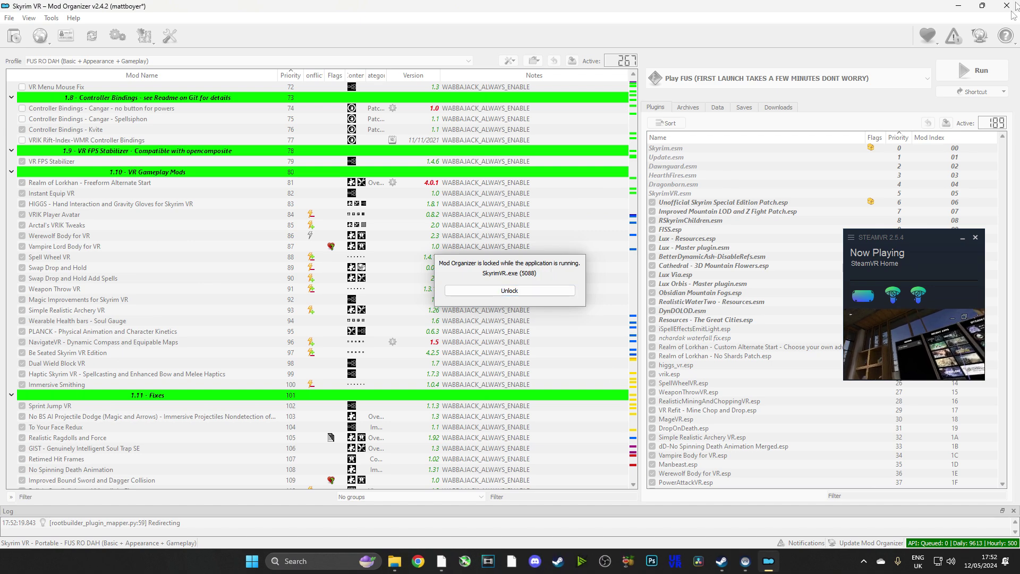
# Step: Minimise Mod Organizer and show SteamVR's headset view in full screen
pyautogui.click(959, 8)
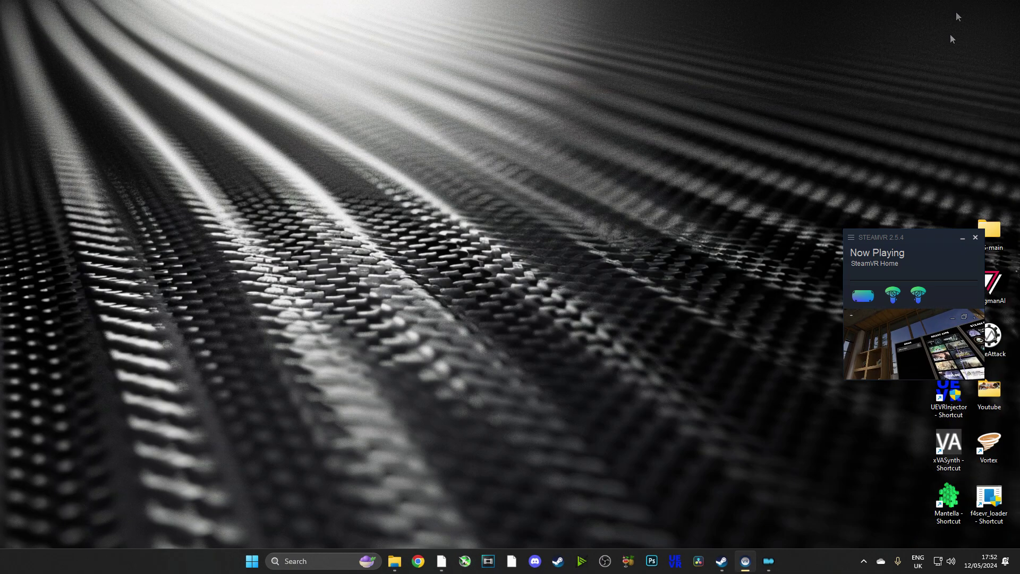
pyautogui.click(900, 323)
pyautogui.doubleClick(709, 219)
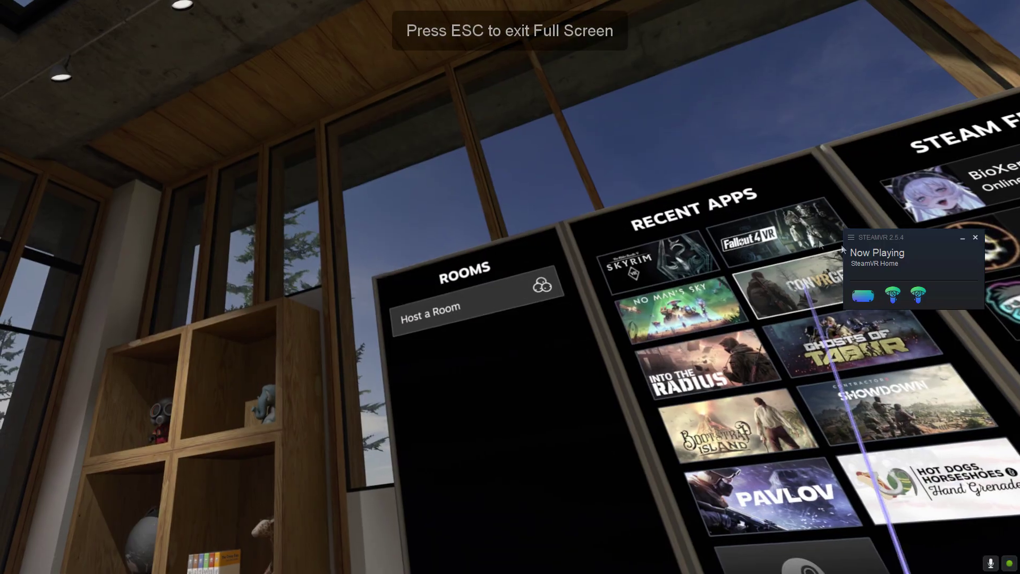